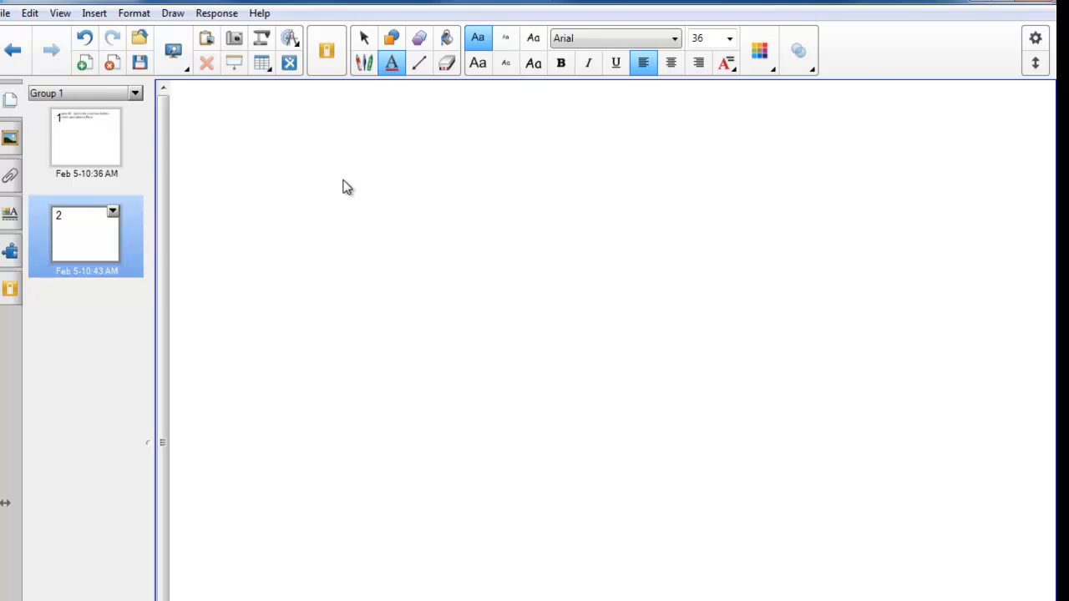
Add a text object at the page's upper left reading "Cost of item" and "Paid with" on separate lines, each followed by an underscore blank
{"action": "left_click", "coordinate": [238, 153]}
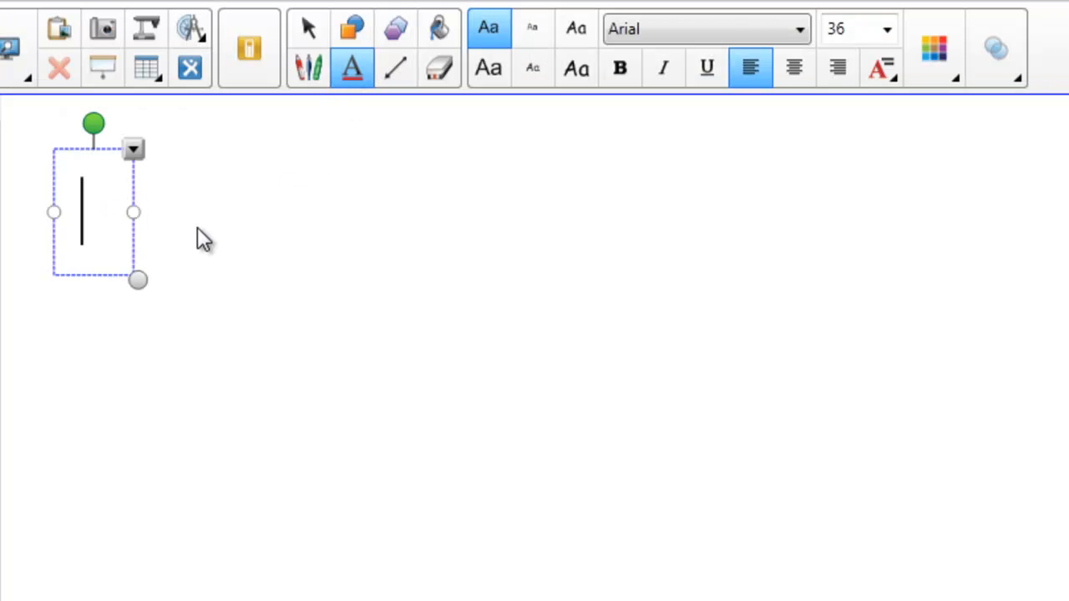
{"action": "type", "text": "Cost of item"}
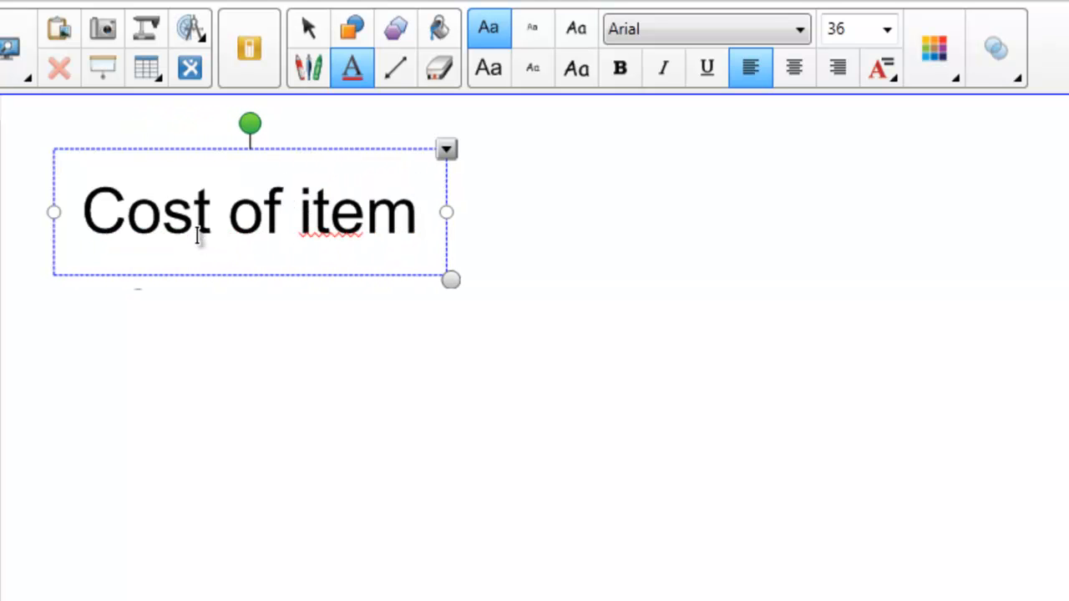
{"action": "type", "text": " _____"}
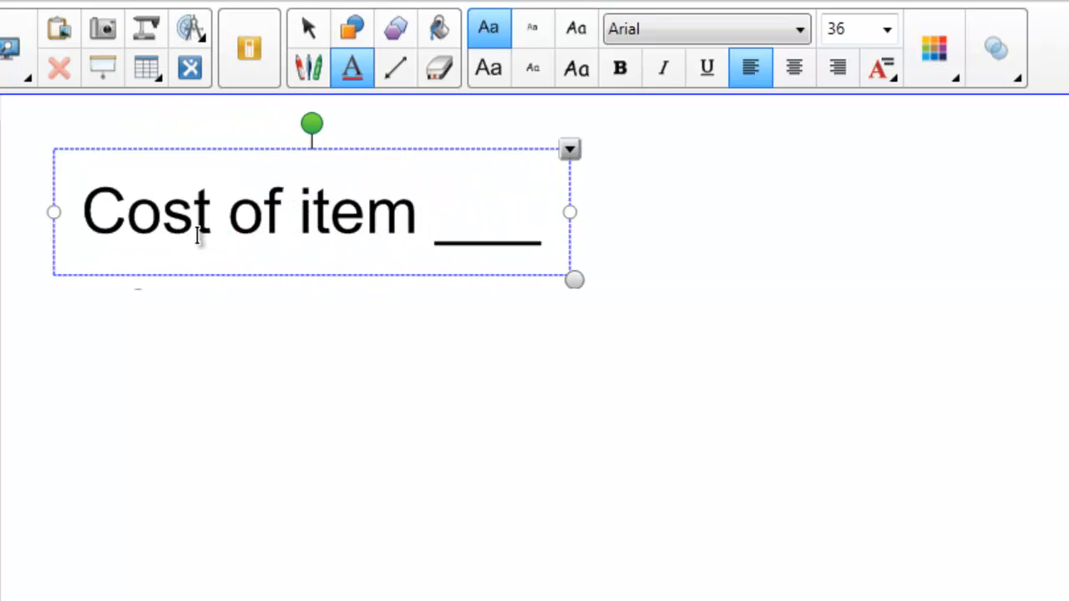
{"action": "type", "text": "_____"}
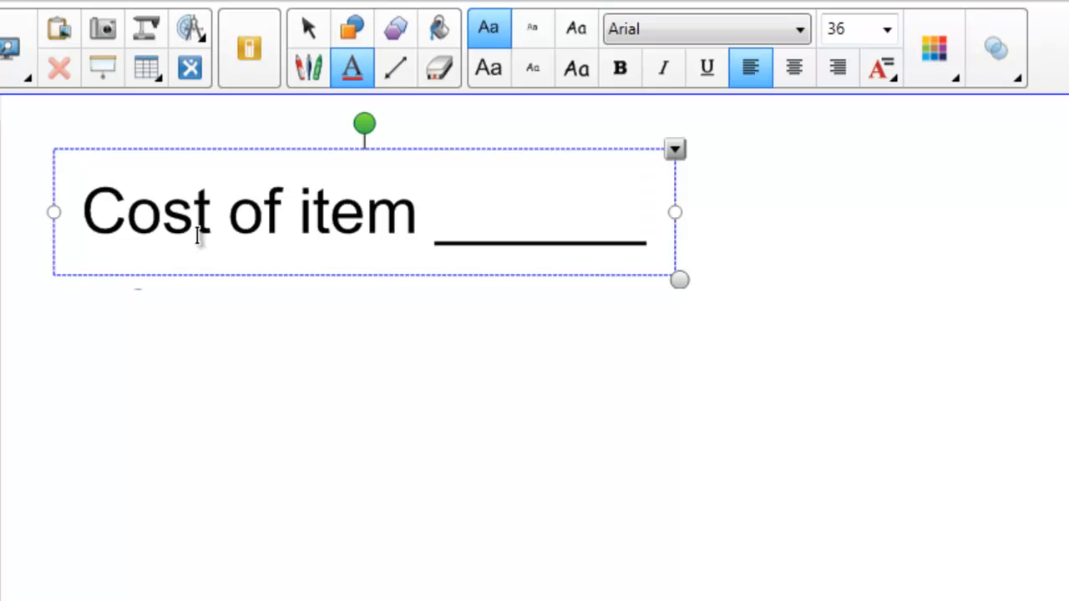
{"action": "key", "text": "Return"}
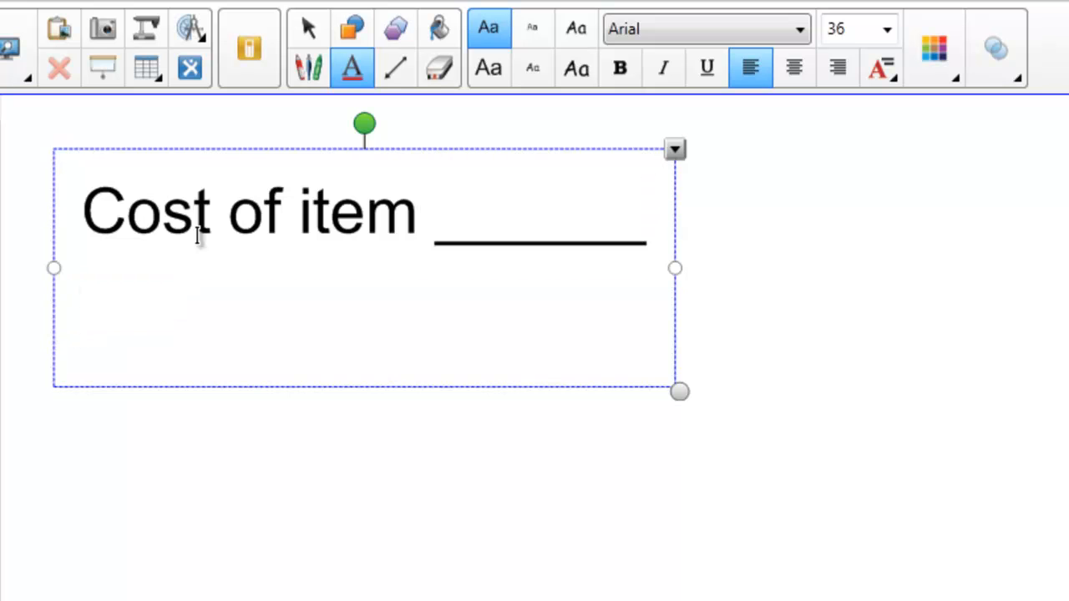
{"action": "type", "text": "Paid"}
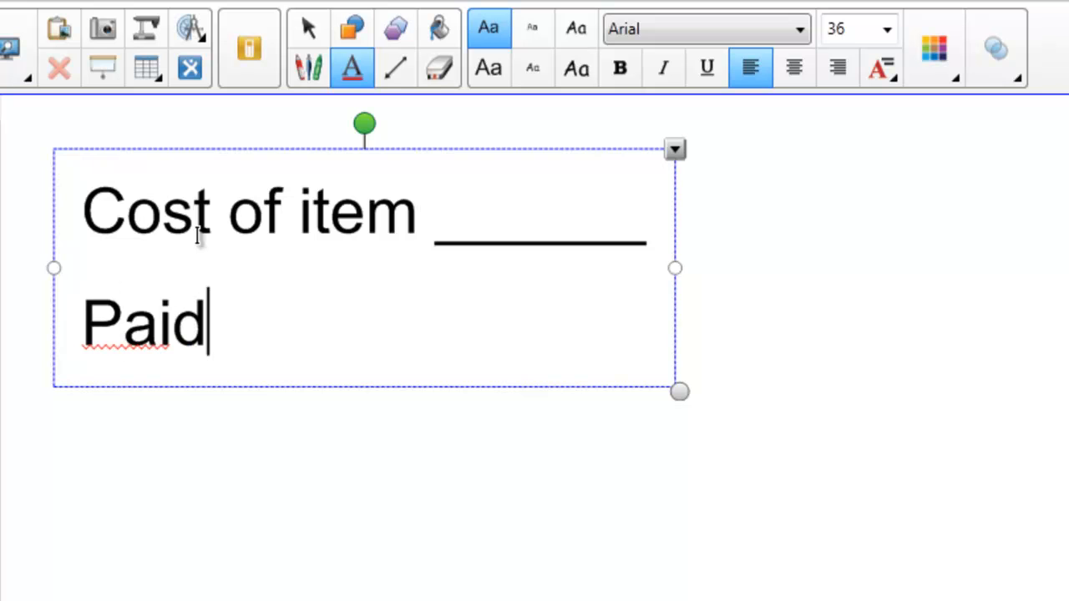
{"action": "type", "text": " with ___"}
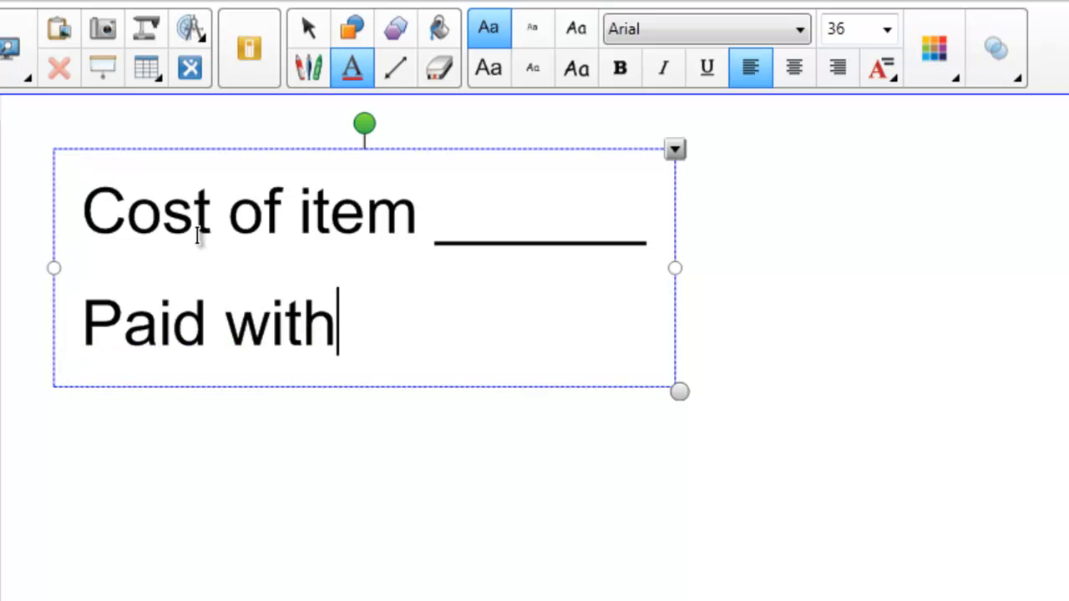
{"action": "type", "text": "_________"}
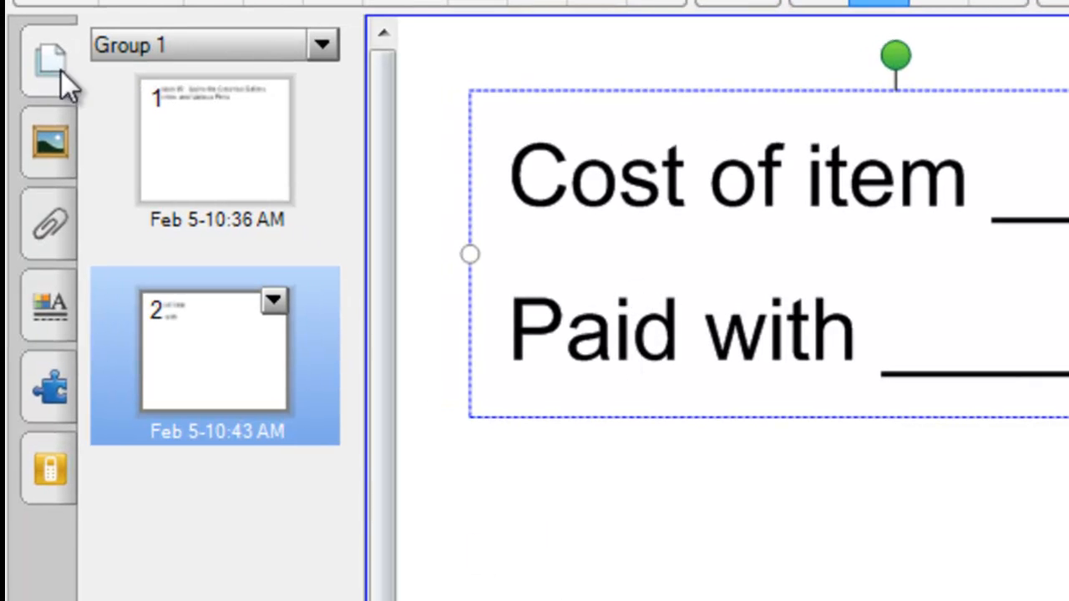
Search the Gallery for "money" and expand the picture results
{"action": "left_click", "coordinate": [46, 142]}
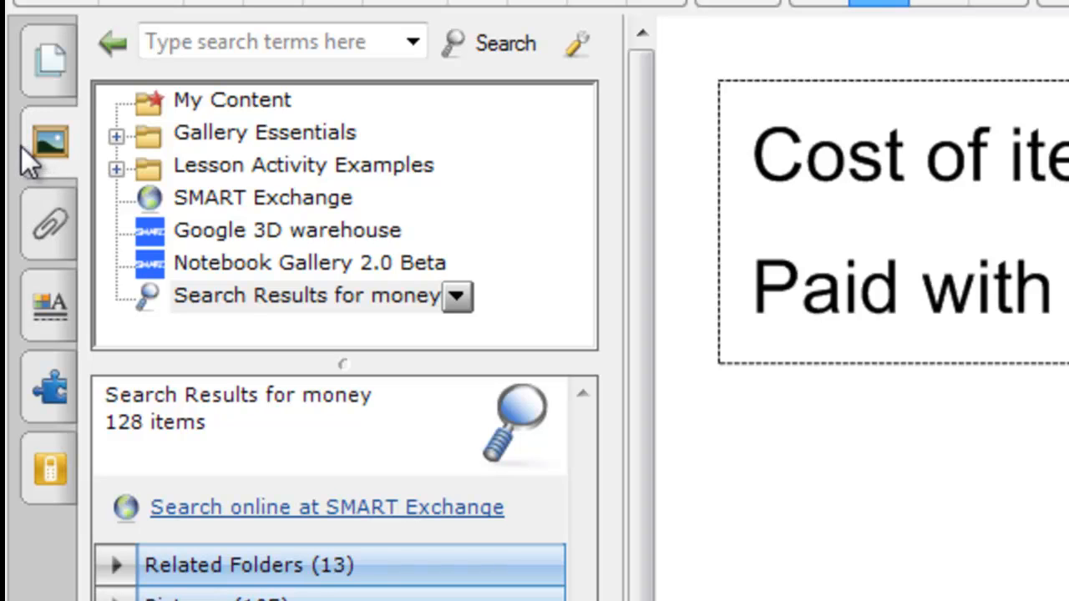
{"action": "left_click", "coordinate": [391, 42]}
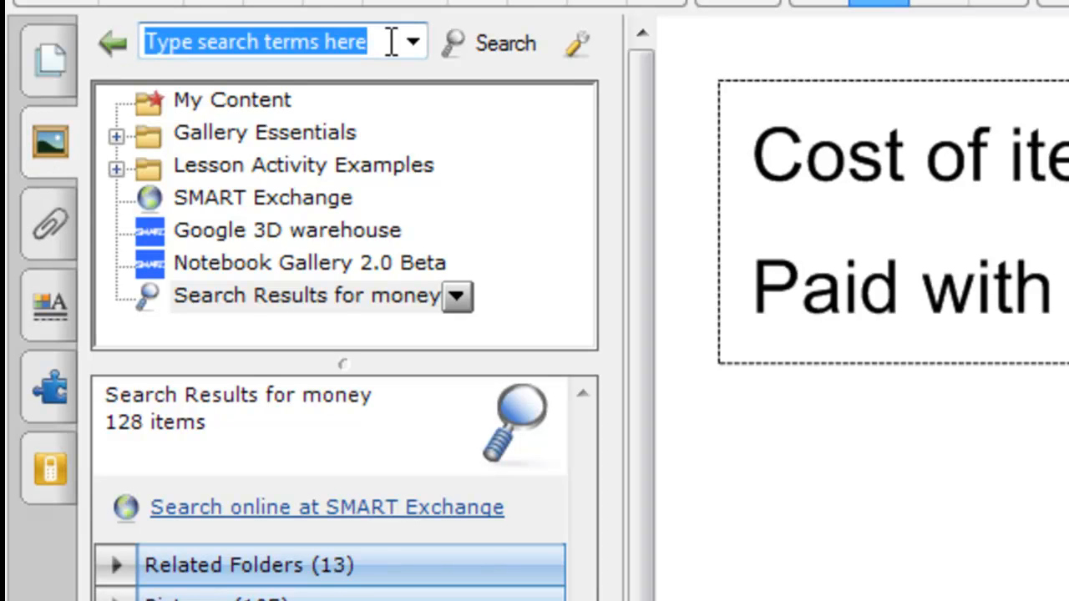
{"action": "type", "text": "money"}
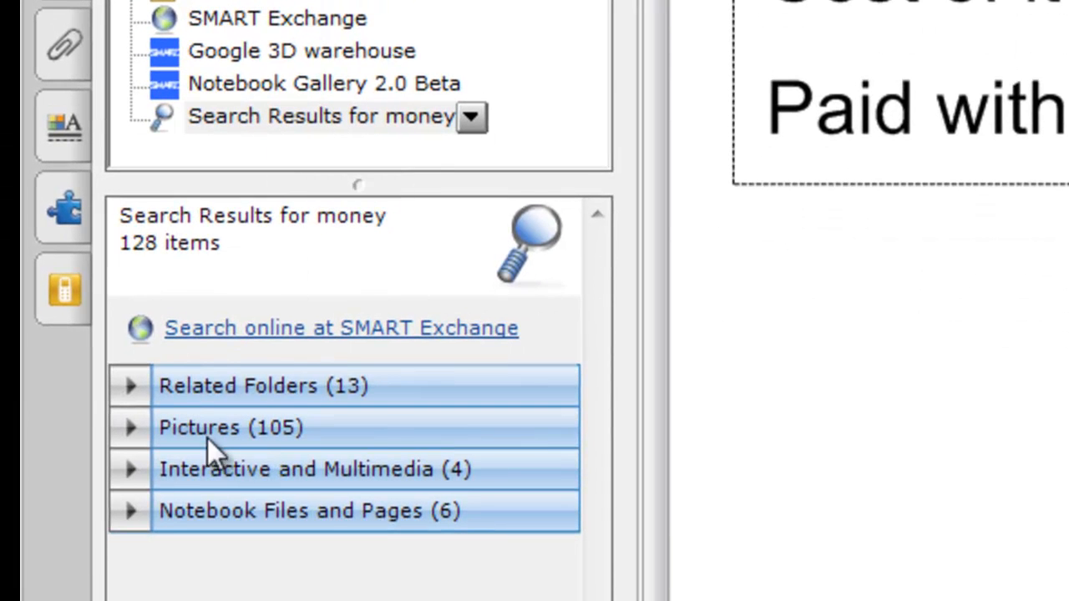
{"action": "left_click", "coordinate": [130, 427]}
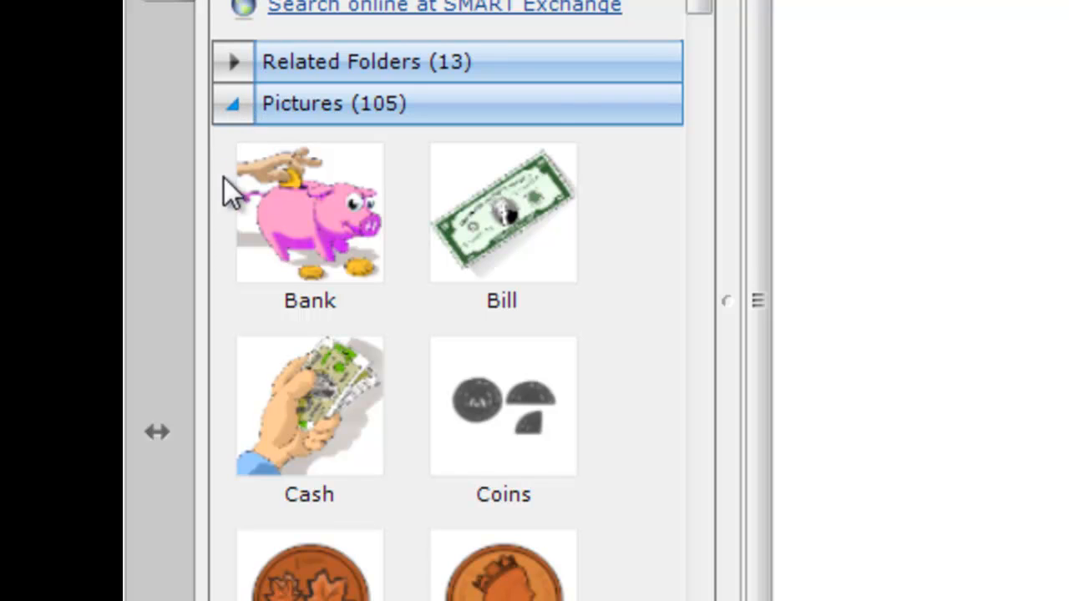
Place the Penny - Back, Nickel - Front, Dime - Front and Quarter - Front pictures in a row below the text
{"action": "left_click_drag", "start_coordinate": [707, 7], "coordinate": [690, 600]}
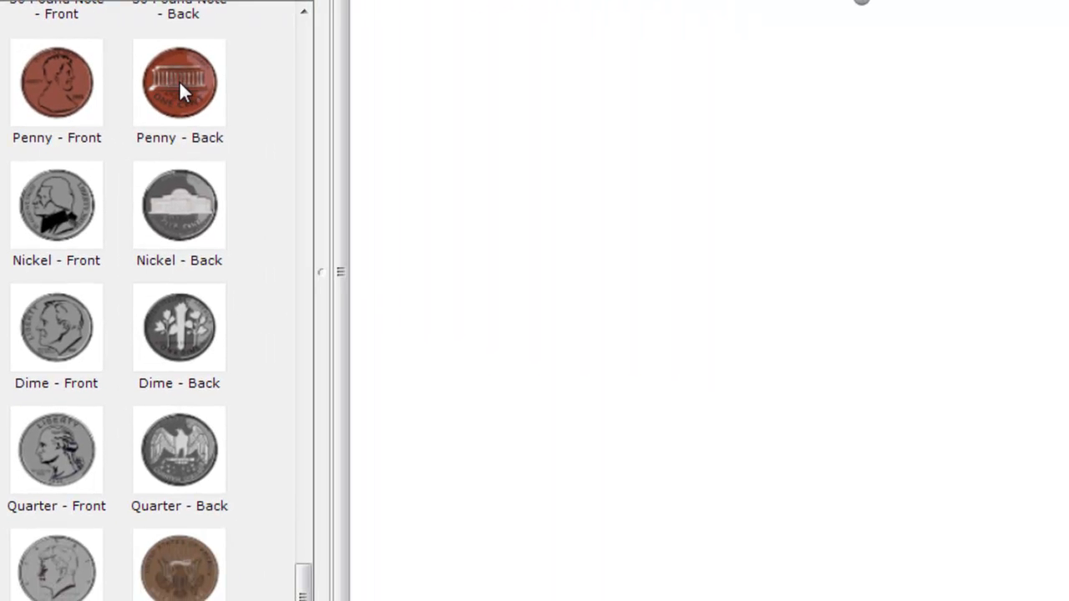
{"action": "left_click_drag", "start_coordinate": [178, 83], "coordinate": [513, 106]}
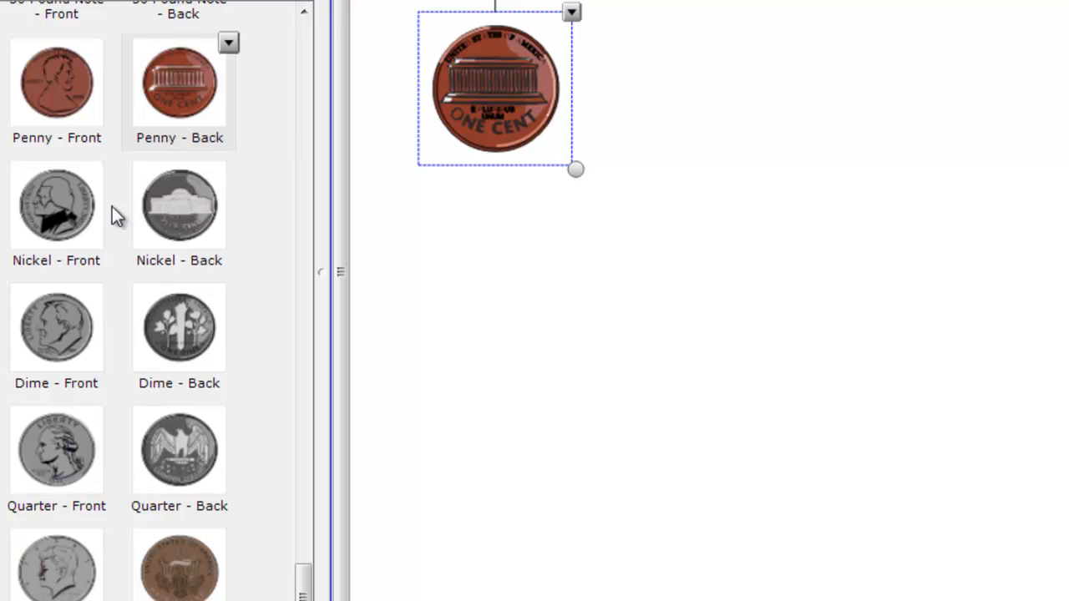
{"action": "left_click_drag", "start_coordinate": [58, 202], "coordinate": [676, 92]}
{"action": "left_click_drag", "start_coordinate": [43, 330], "coordinate": [831, 75]}
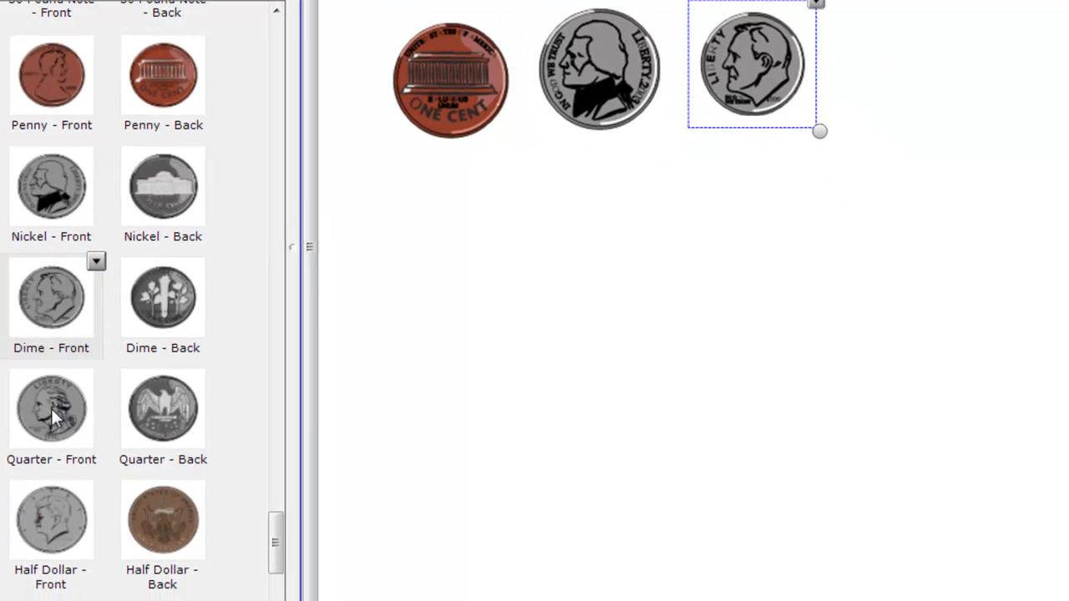
{"action": "left_click_drag", "start_coordinate": [51, 406], "coordinate": [916, 83]}
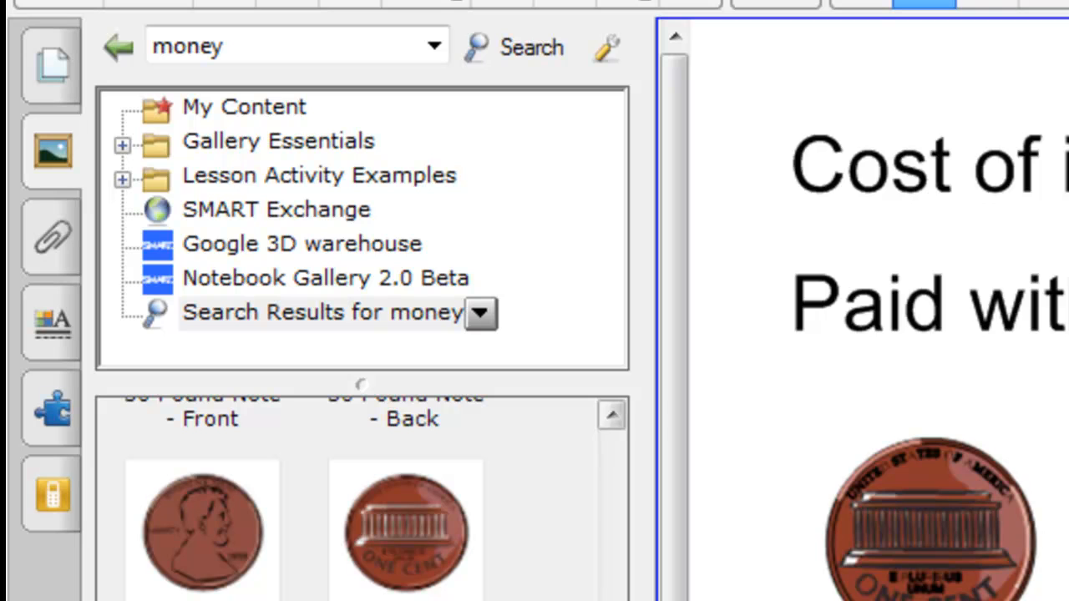
Search the Gallery for "hand" and expand the picture results
{"action": "left_click", "coordinate": [252, 48]}
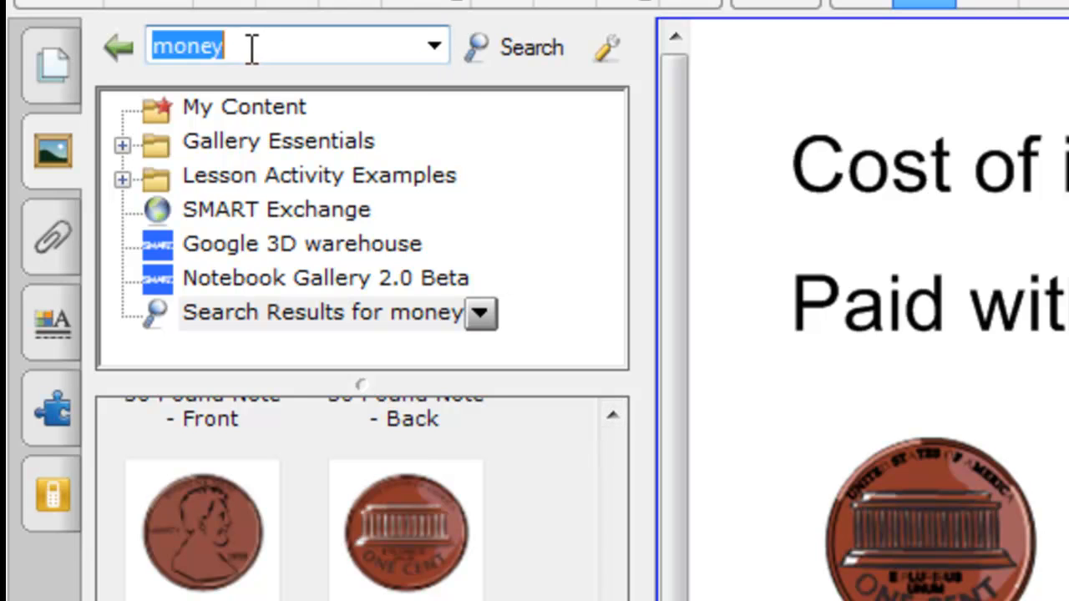
{"action": "type", "text": "hand"}
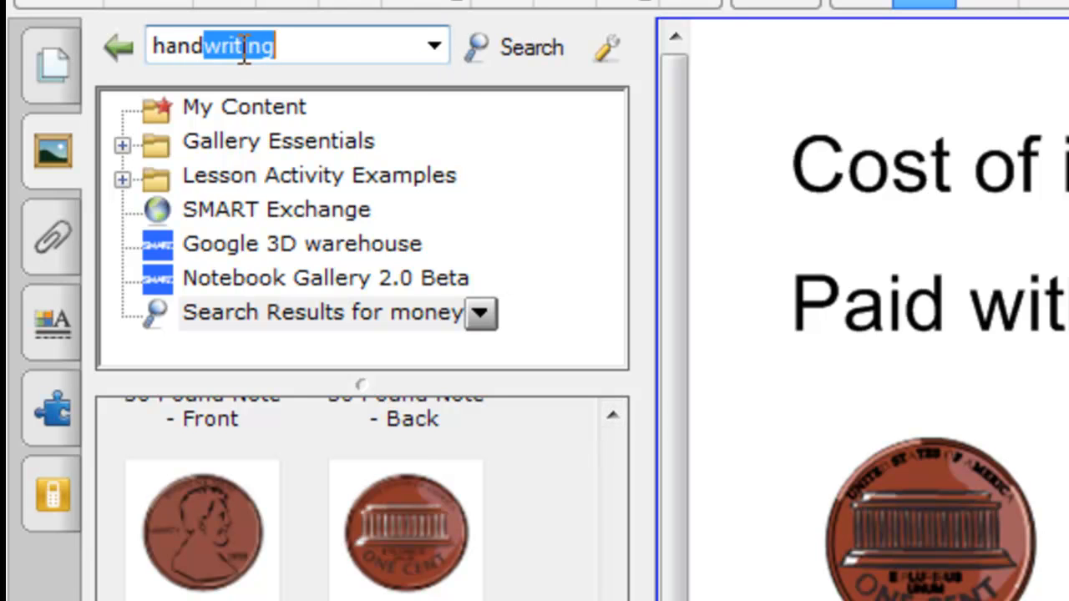
{"action": "key", "text": "Delete"}
{"action": "key", "text": "Return"}
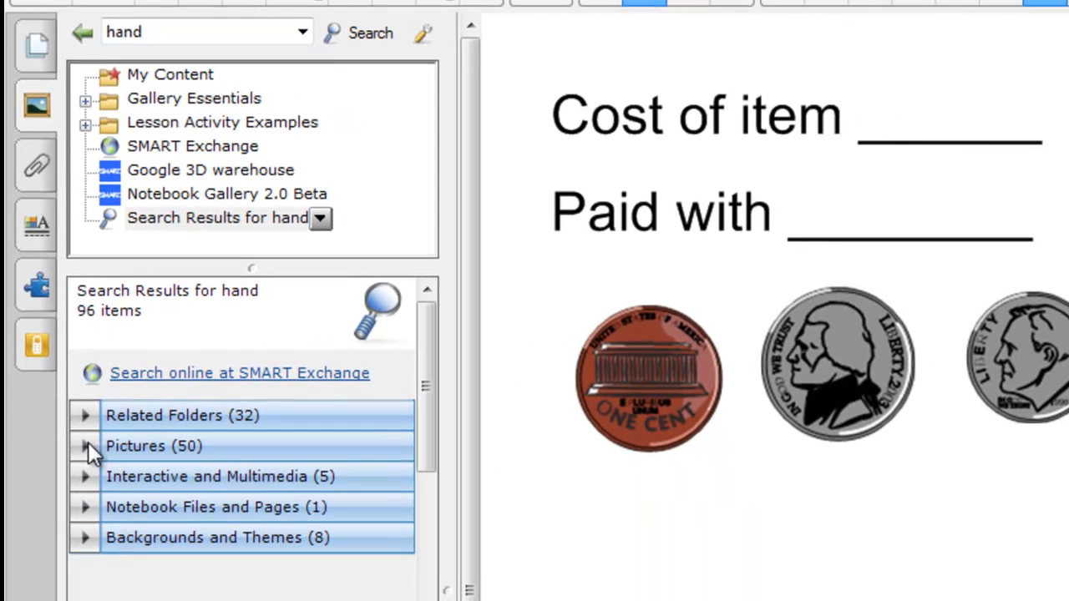
{"action": "left_click", "coordinate": [88, 443]}
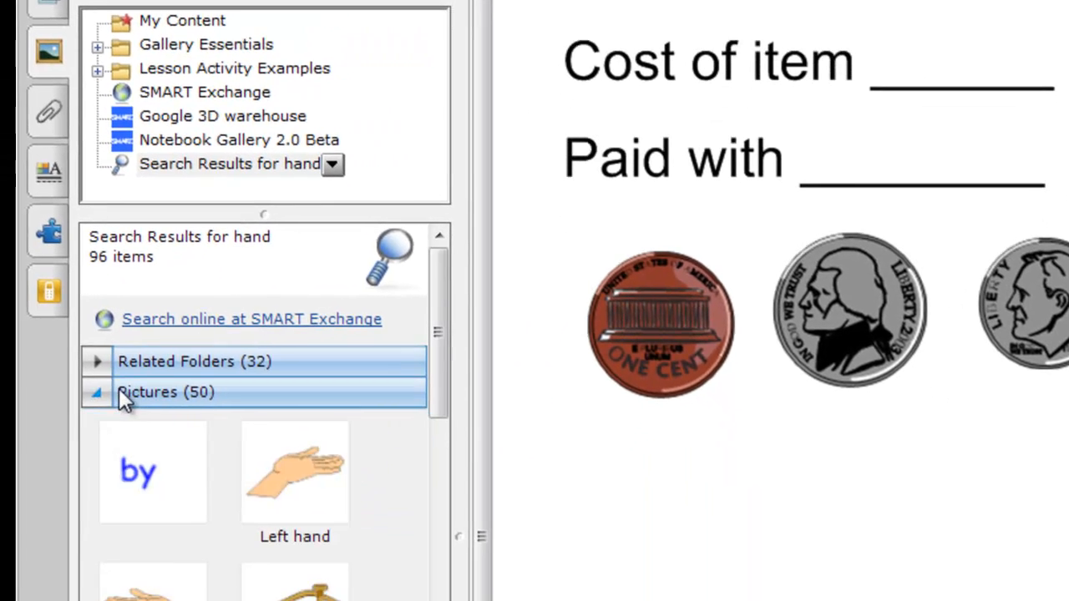
Place the open-palm Hand picture with the grey shadow on the page below the coins
{"action": "left_click_drag", "start_coordinate": [440, 335], "coordinate": [438, 363]}
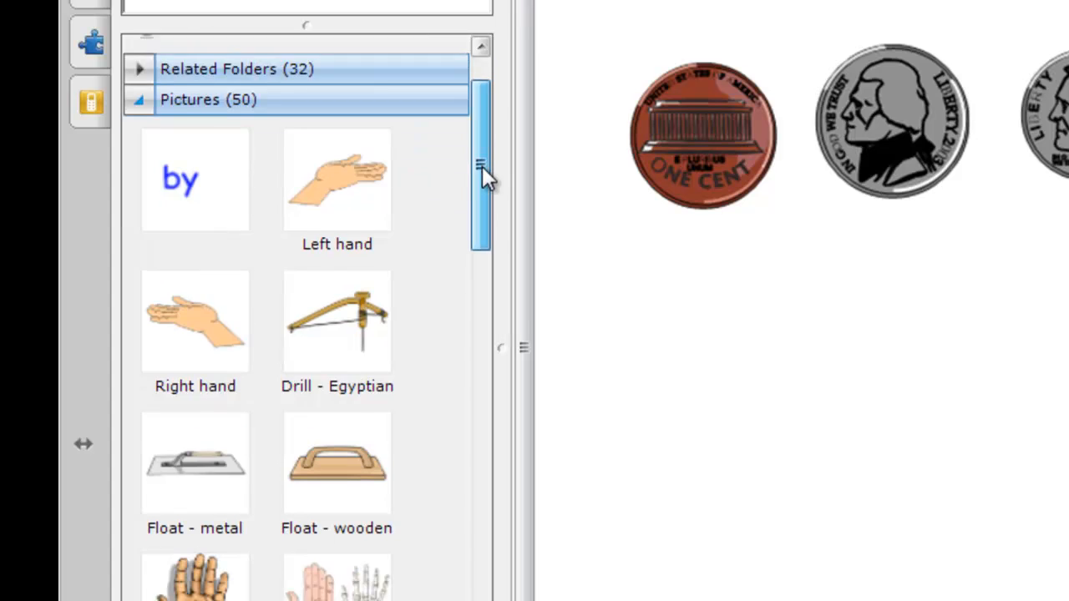
{"action": "left_click_drag", "start_coordinate": [482, 165], "coordinate": [481, 190]}
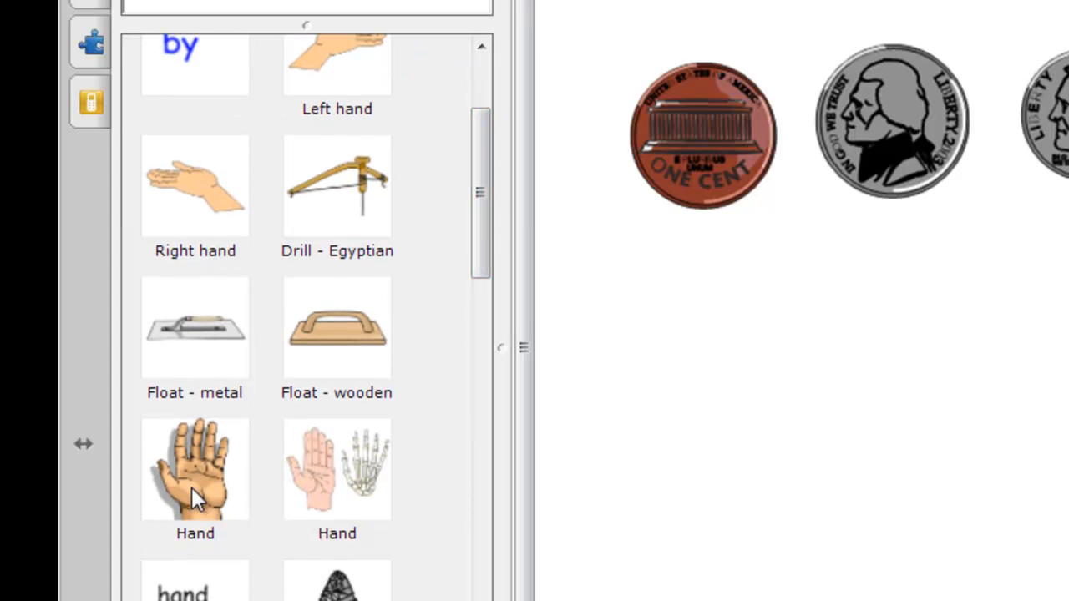
{"action": "left_click_drag", "start_coordinate": [191, 479], "coordinate": [1068, 564]}
{"action": "left_click_drag", "start_coordinate": [719, 347], "coordinate": [809, 372]}
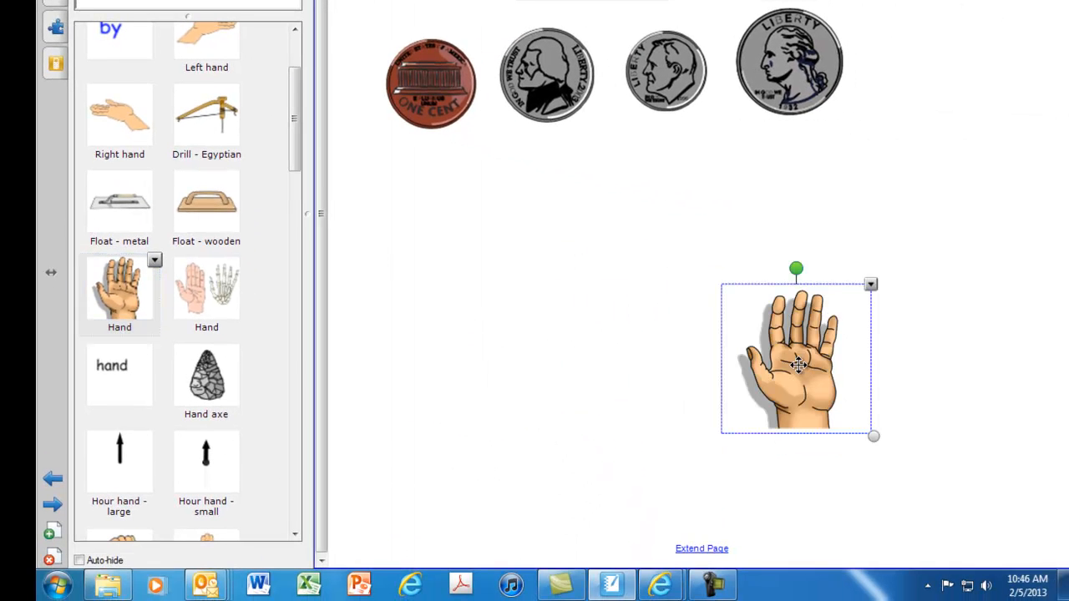
Enlarge the hand picture to more than twice its size and centre it beneath the row of coins
{"action": "left_click_drag", "start_coordinate": [804, 381], "coordinate": [646, 326]}
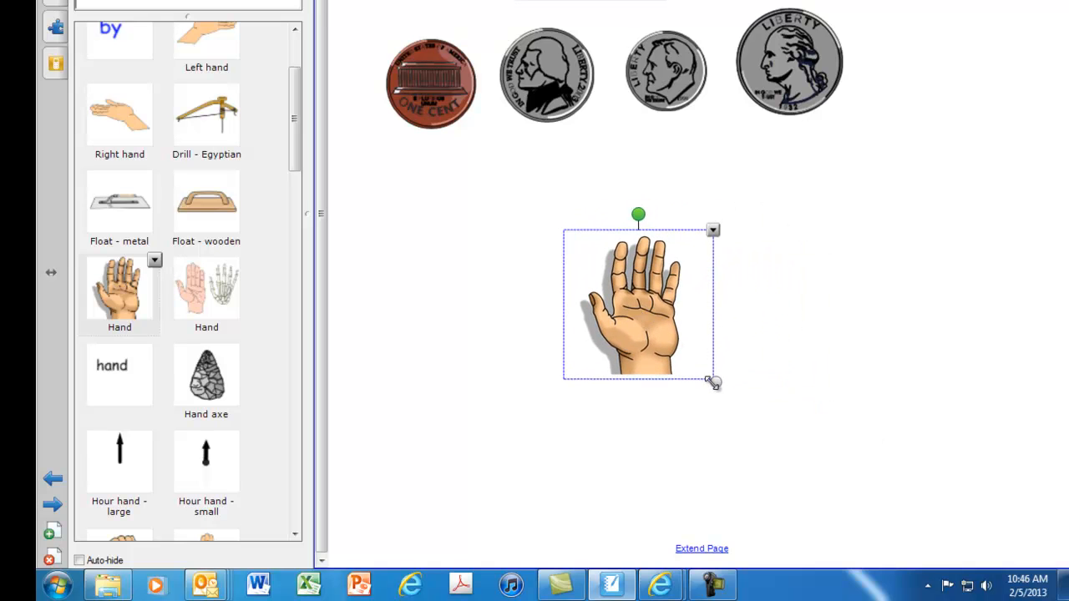
{"action": "left_click_drag", "start_coordinate": [713, 383], "coordinate": [947, 567]}
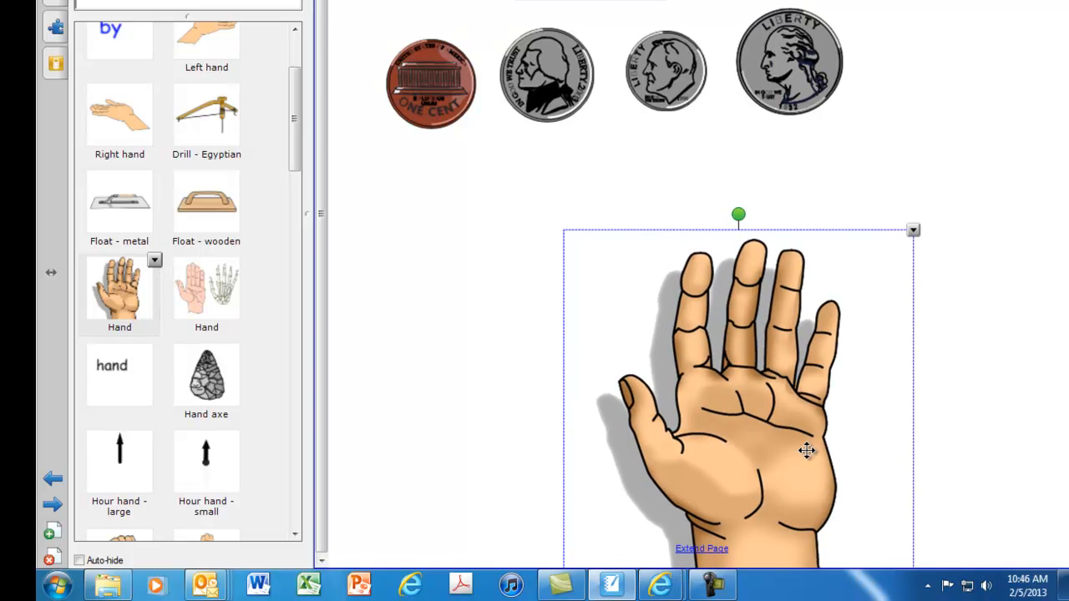
{"action": "left_click_drag", "start_coordinate": [766, 443], "coordinate": [634, 422]}
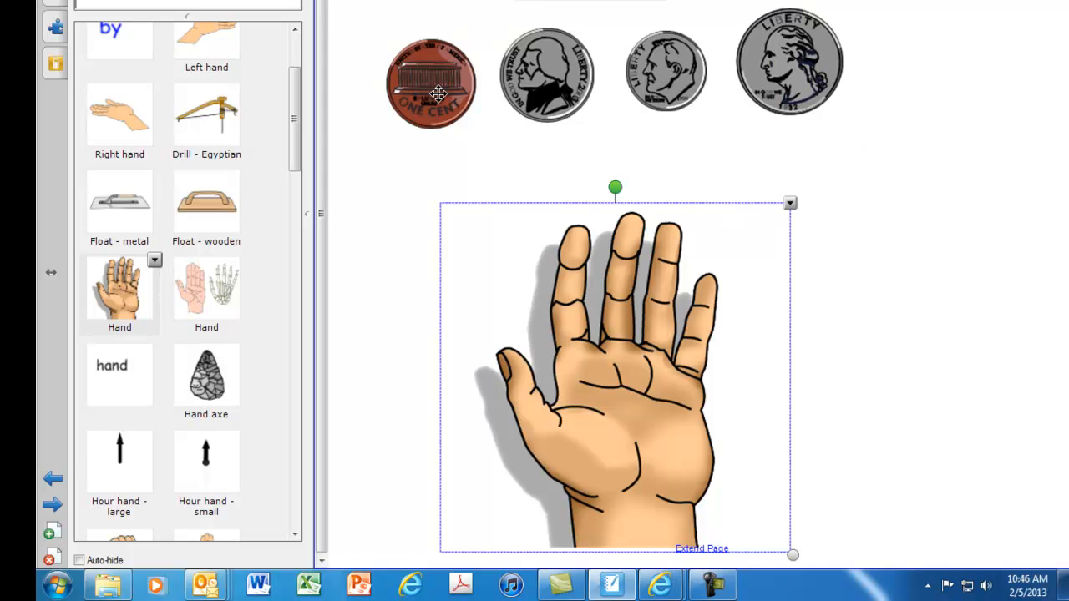
Send the hand picture to the back of the stacking order and shift the penny slightly within the coin row
{"action": "mouse_move", "coordinate": [431, 86]}
{"action": "left_mouse_down"}
{"action": "mouse_move", "coordinate": [656, 518]}
{"action": "mouse_move", "coordinate": [415, 55]}
{"action": "mouse_move", "coordinate": [409, 84]}
{"action": "mouse_move", "coordinate": [547, 244]}
{"action": "mouse_move", "coordinate": [600, 359]}
{"action": "mouse_move", "coordinate": [414, 86]}
{"action": "left_mouse_up"}
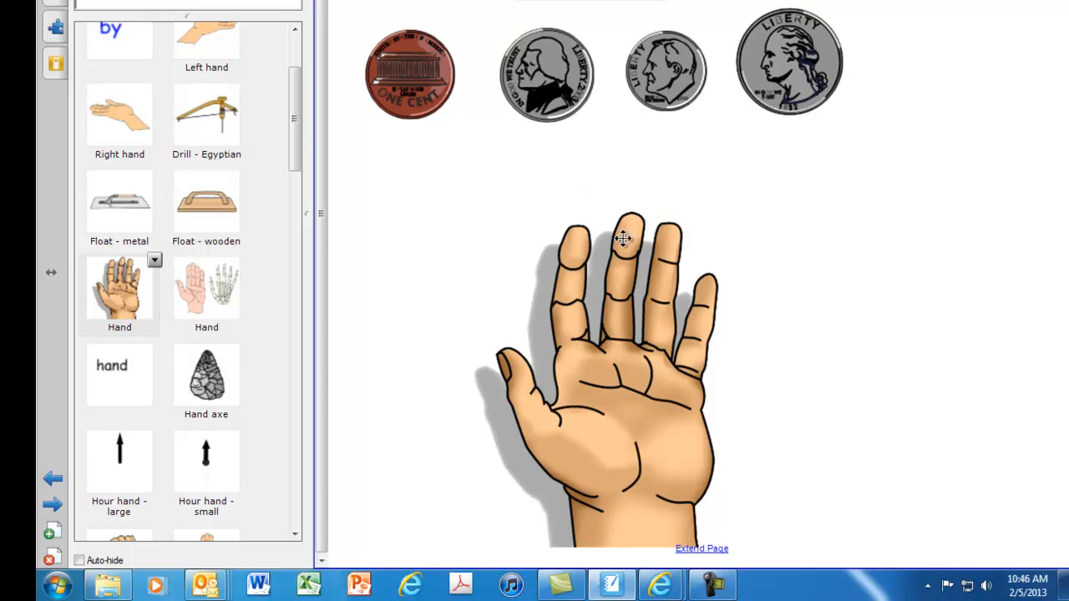
{"action": "left_click", "coordinate": [612, 357]}
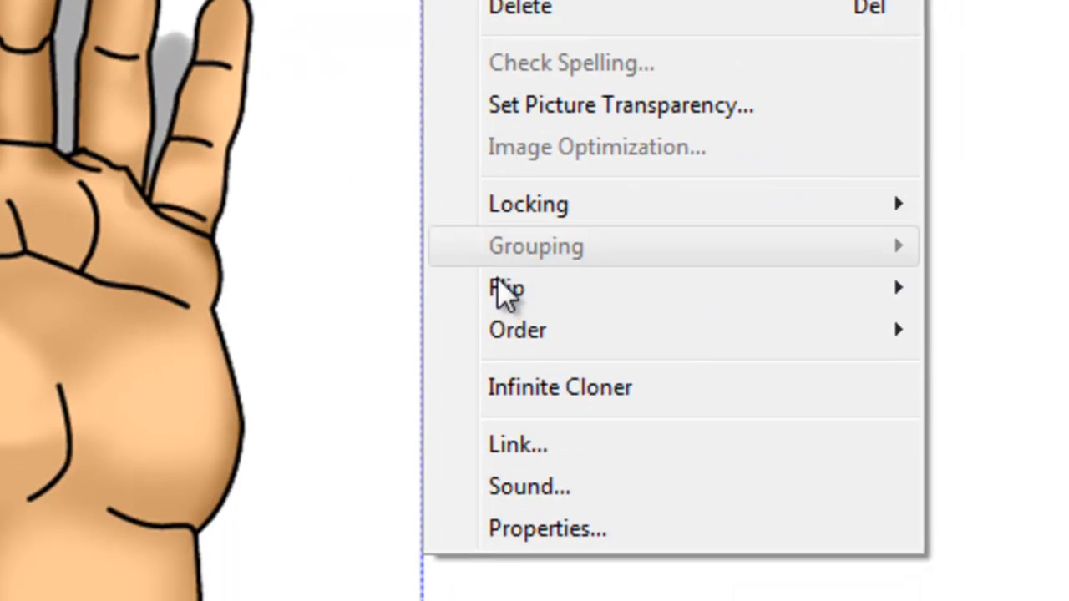
{"action": "mouse_move", "coordinate": [537, 334]}
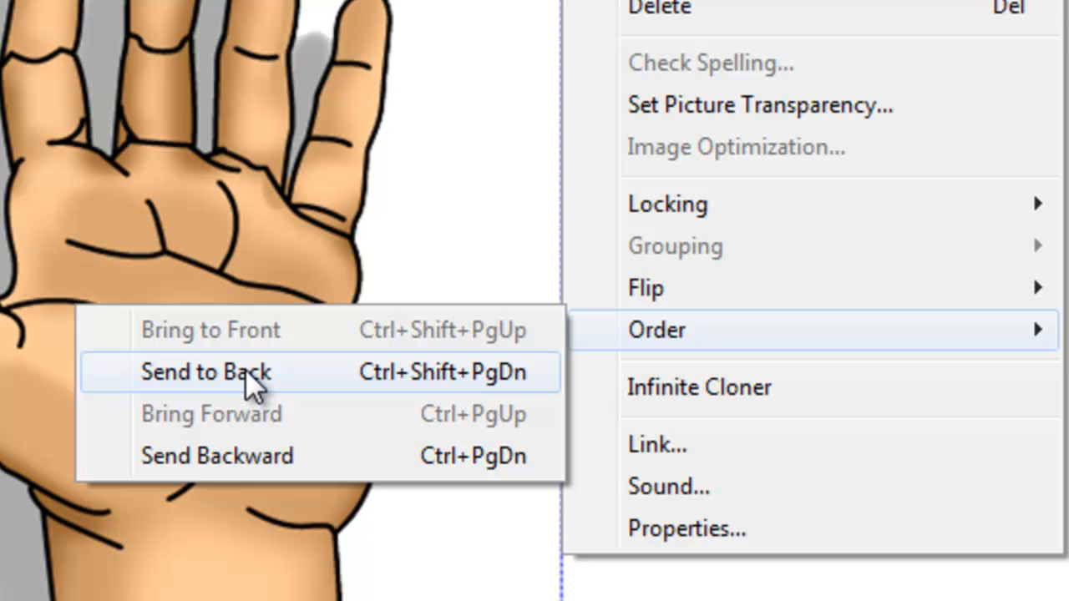
{"action": "left_click", "coordinate": [245, 370]}
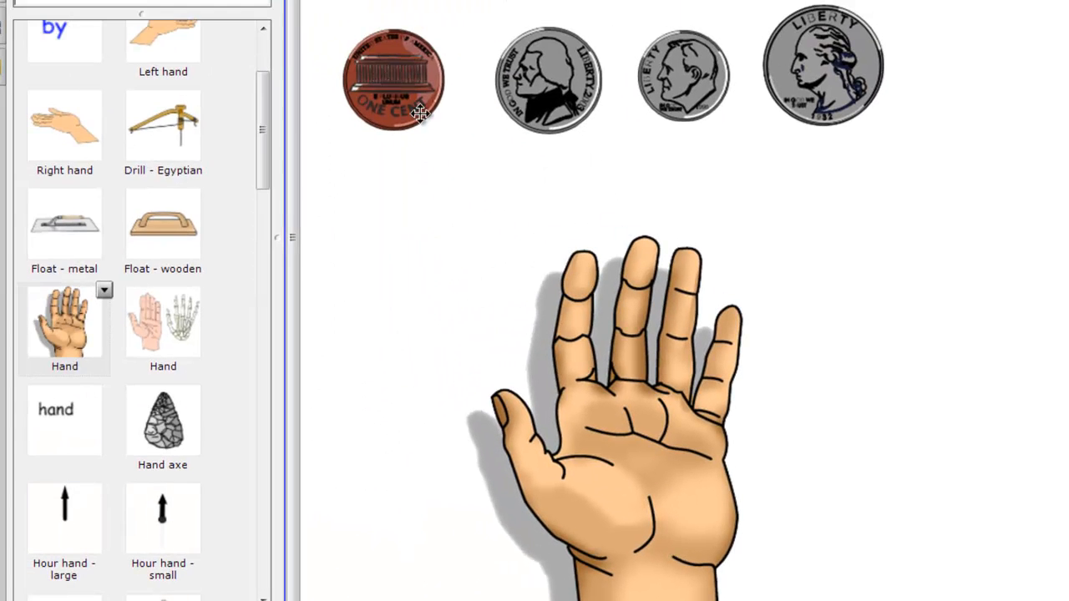
{"action": "left_click_drag", "start_coordinate": [419, 114], "coordinate": [409, 90]}
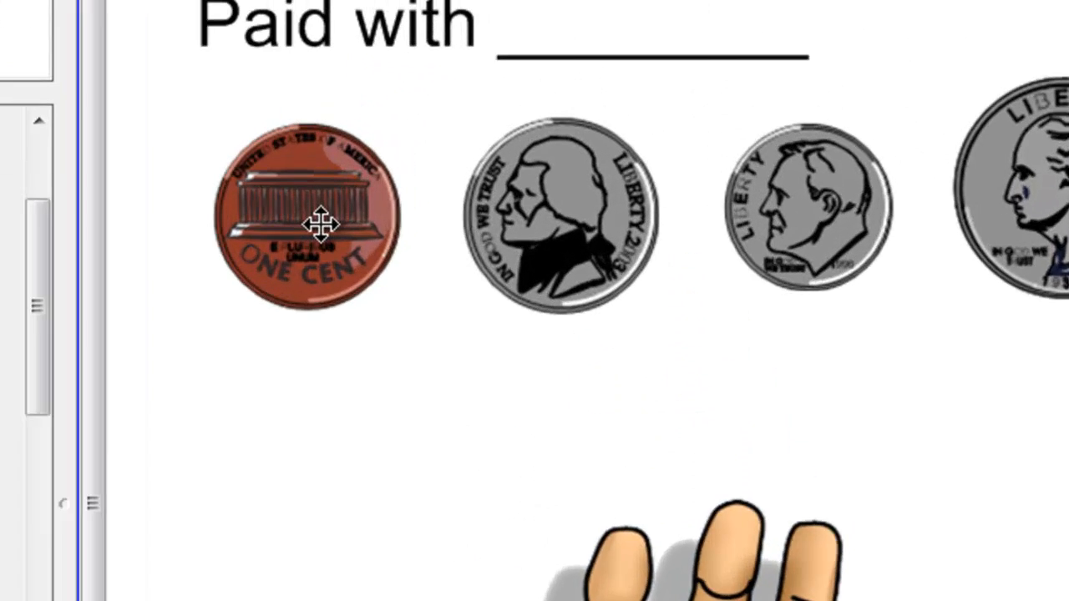
Turn the penny into an Infinite Cloner and place one copy of it on the hand
{"action": "left_click", "coordinate": [416, 84]}
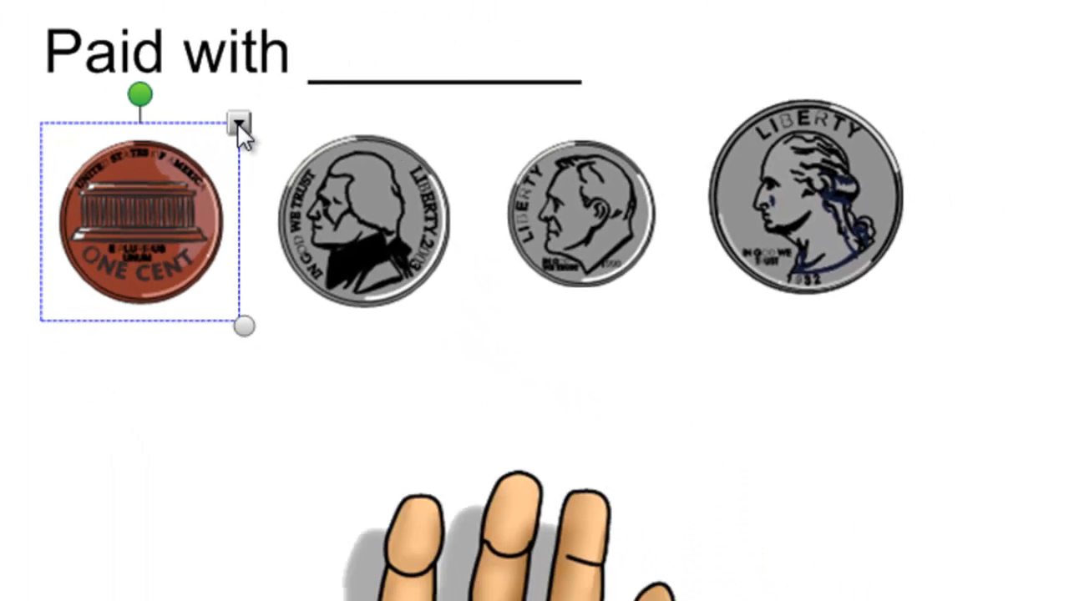
{"action": "left_click", "coordinate": [387, 154]}
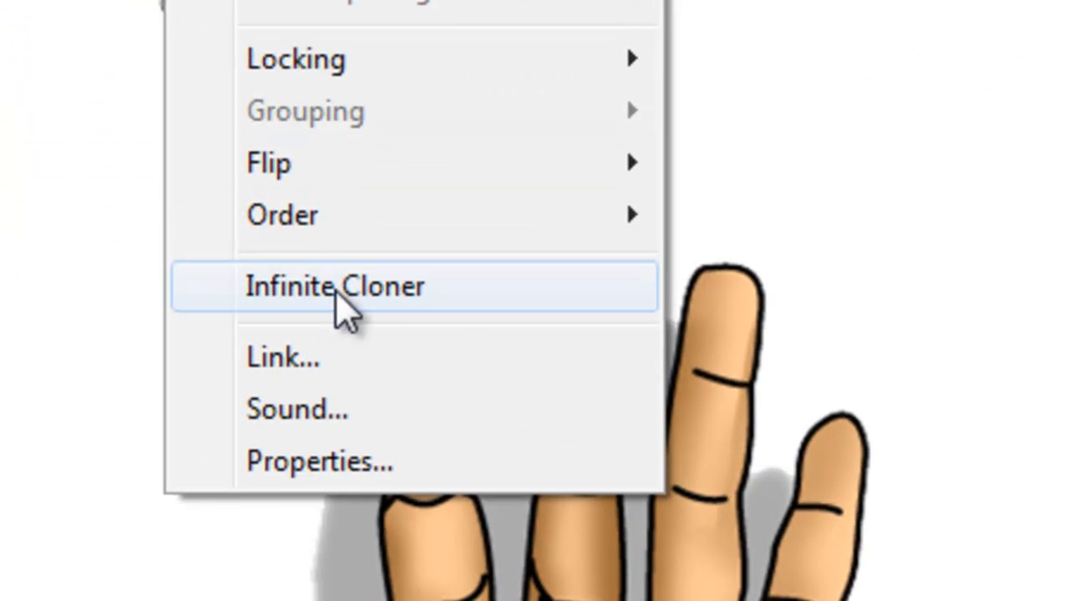
{"action": "left_click", "coordinate": [344, 288]}
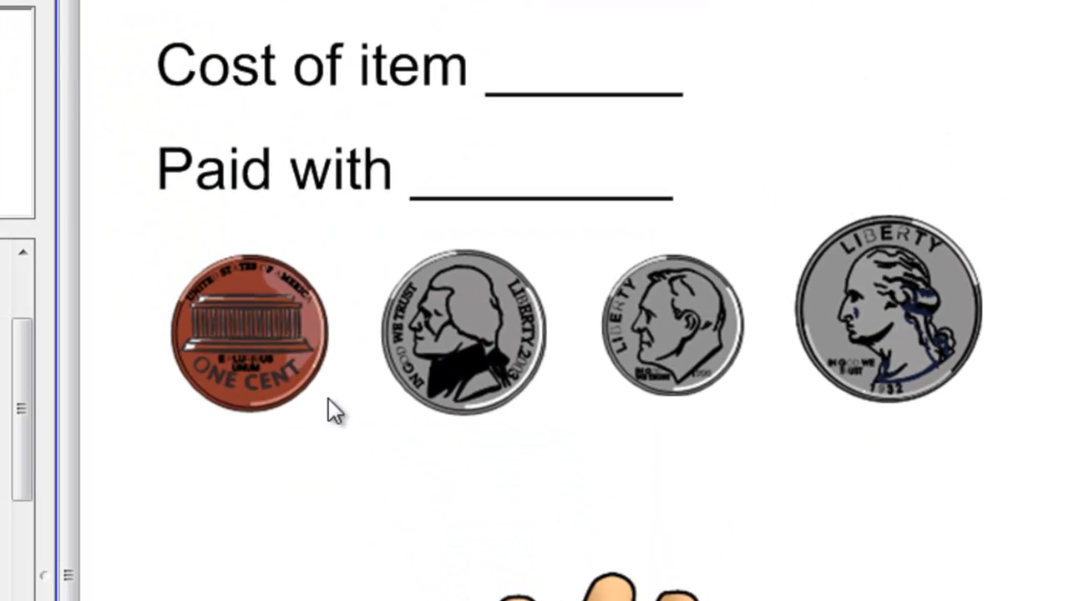
{"action": "mouse_move", "coordinate": [252, 339]}
{"action": "left_mouse_down"}
{"action": "mouse_move", "coordinate": [520, 600]}
{"action": "mouse_move", "coordinate": [400, 571]}
{"action": "left_mouse_up"}
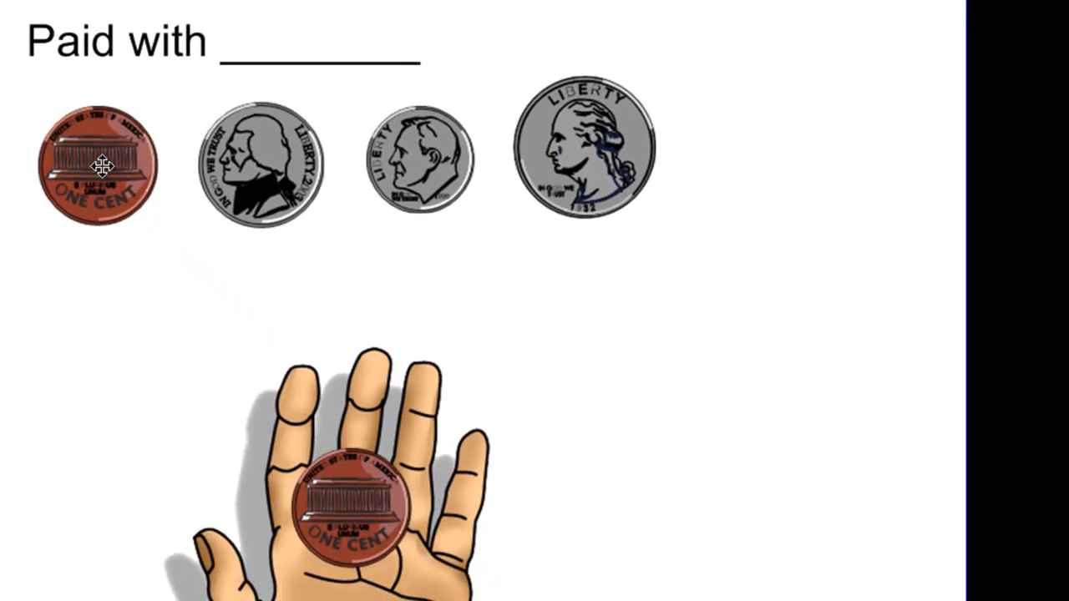
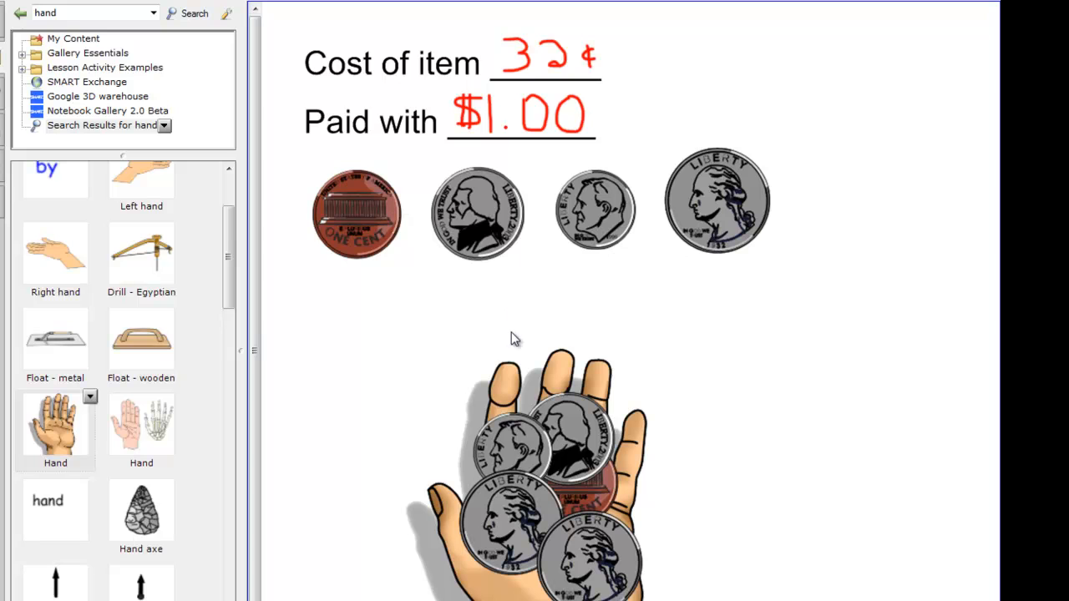
Move the hand picture slightly higher on the page and delete all the coin copies lying on it
{"action": "left_click_drag", "start_coordinate": [433, 352], "coordinate": [434, 327]}
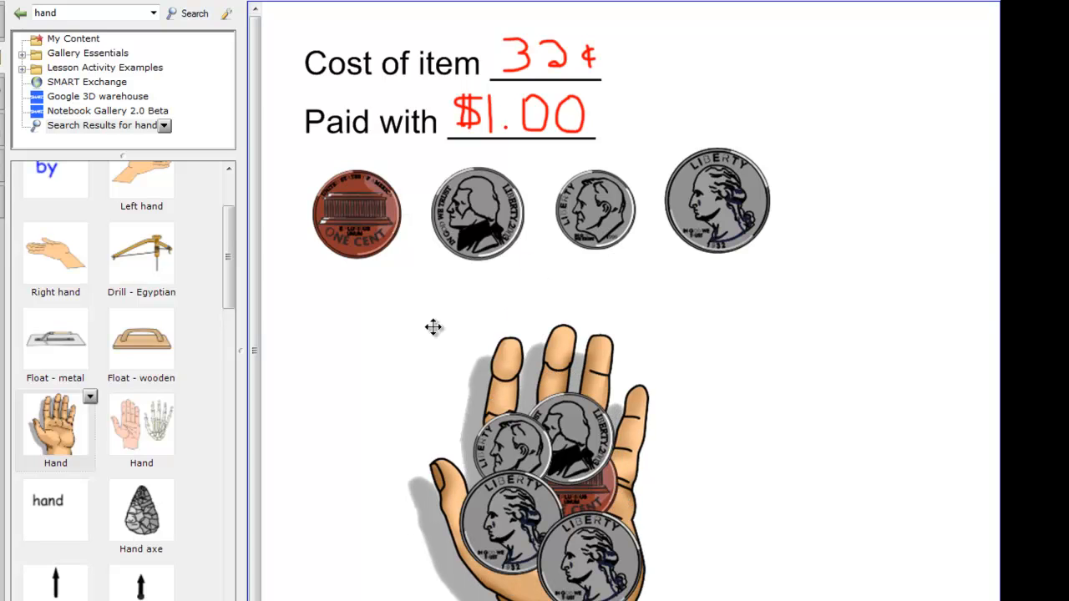
{"action": "left_click", "coordinate": [513, 448]}
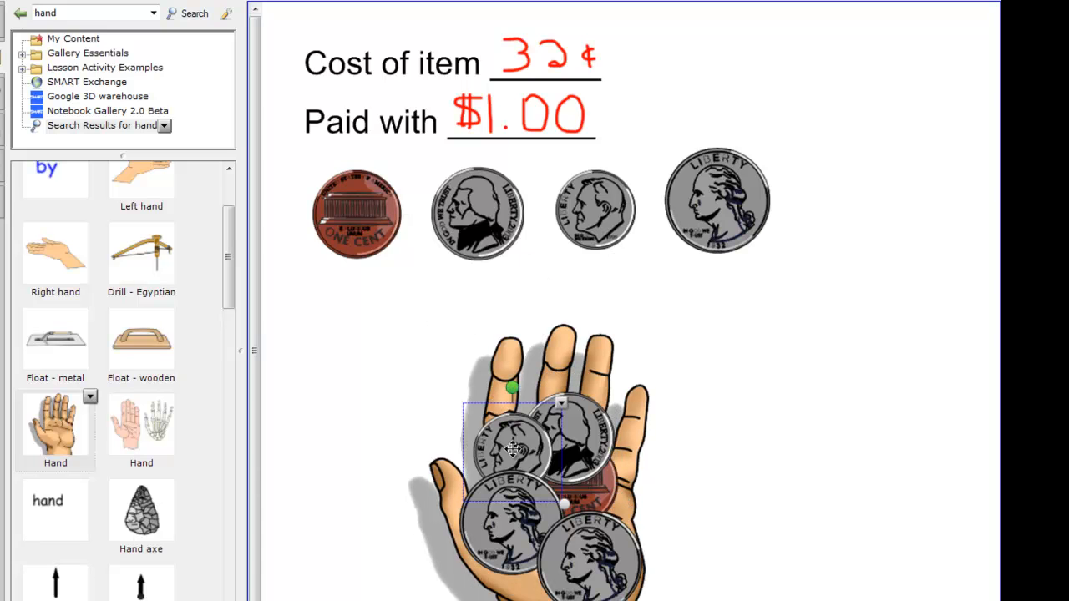
{"action": "left_click", "coordinate": [575, 444], "text": "ctrl"}
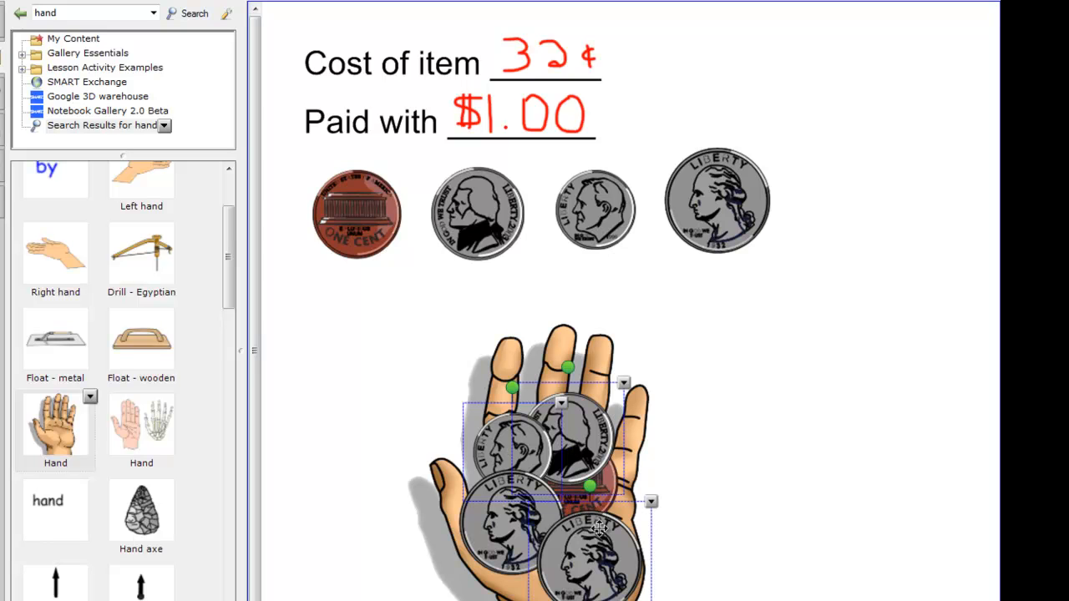
{"action": "left_click", "coordinate": [526, 536], "text": "ctrl"}
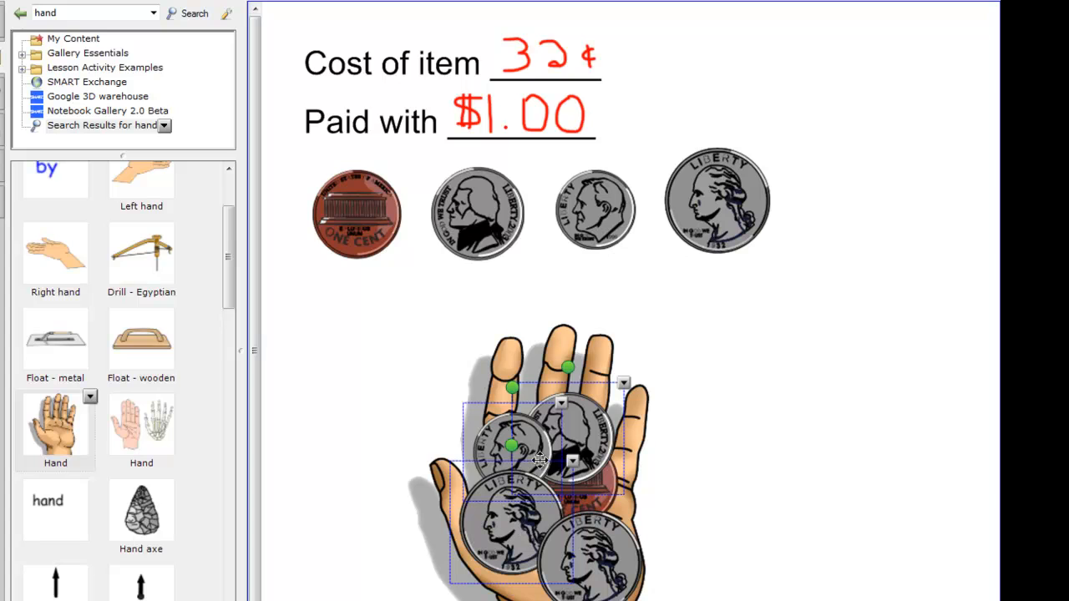
{"action": "key", "text": "Delete"}
{"action": "left_click", "coordinate": [587, 464]}
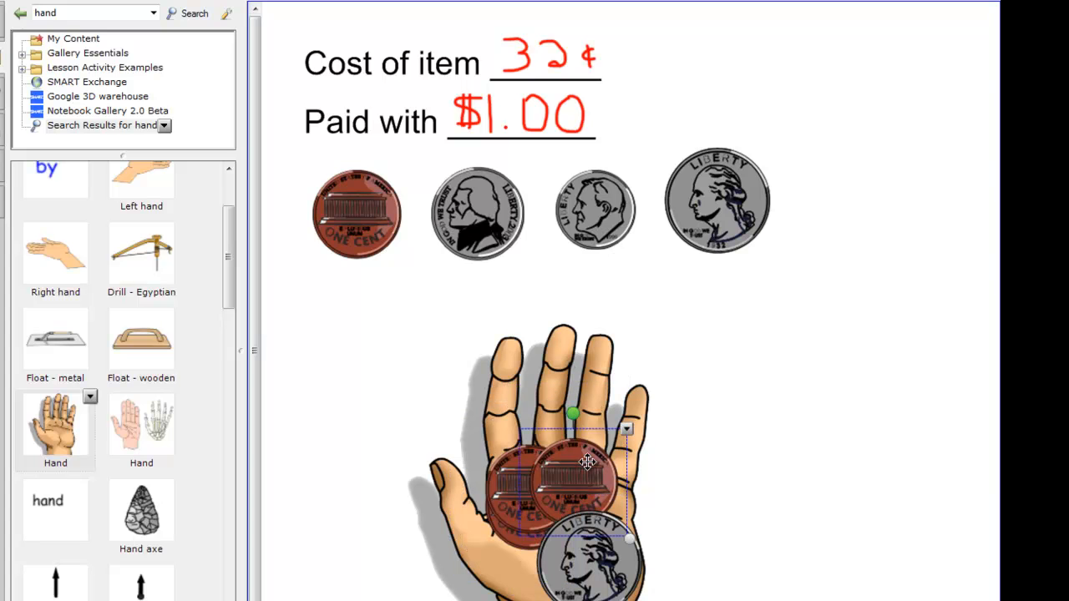
{"action": "key", "text": "Delete"}
{"action": "left_click", "coordinate": [588, 553]}
{"action": "key", "text": "Delete"}
{"action": "left_click", "coordinate": [545, 489]}
{"action": "key", "text": "Delete"}
{"action": "left_click", "coordinate": [544, 488]}
{"action": "key", "text": "Delete"}
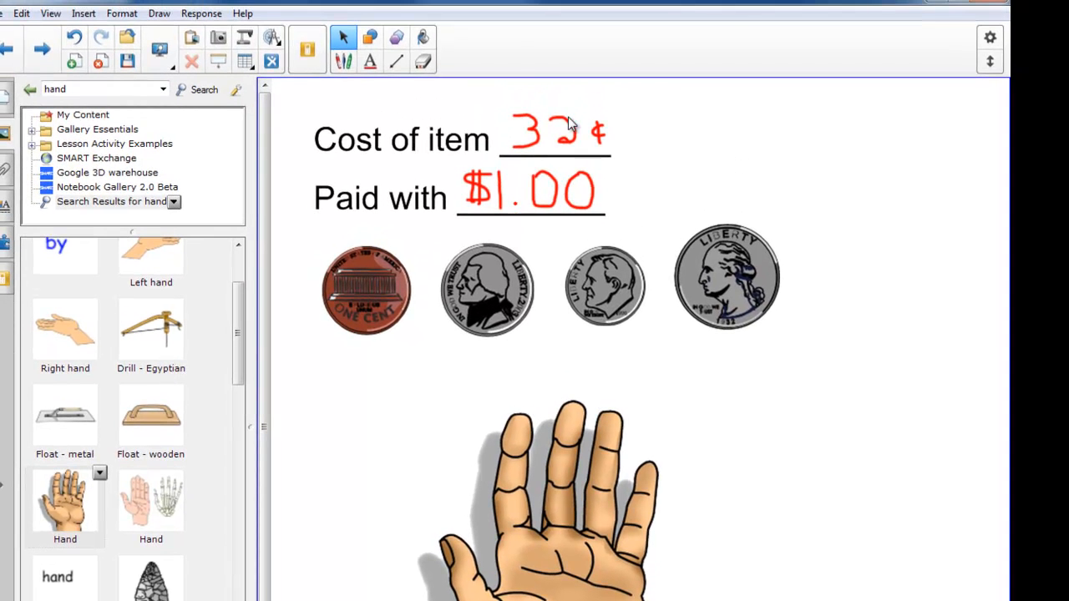
Erase the handwritten 32¢ and $1.00 from the cost and payment blanks
{"action": "left_click", "coordinate": [422, 62]}
{"action": "mouse_move", "coordinate": [520, 117]}
{"action": "left_mouse_down"}
{"action": "mouse_move", "coordinate": [602, 131]}
{"action": "mouse_move", "coordinate": [520, 143]}
{"action": "mouse_move", "coordinate": [532, 144]}
{"action": "left_mouse_up"}
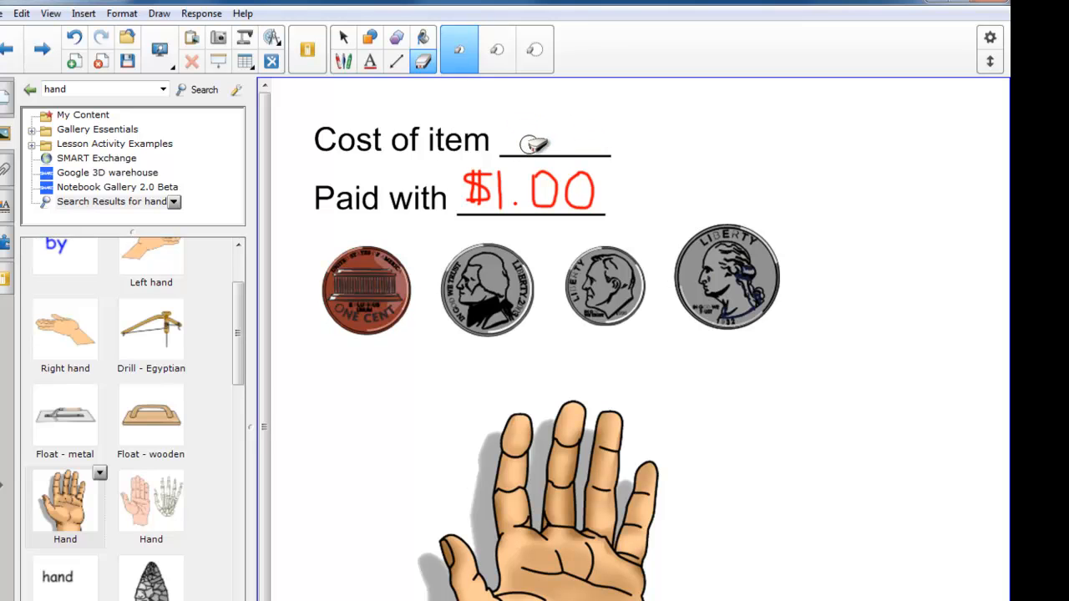
{"action": "mouse_move", "coordinate": [486, 175]}
{"action": "left_mouse_down"}
{"action": "mouse_move", "coordinate": [589, 172]}
{"action": "mouse_move", "coordinate": [587, 201]}
{"action": "mouse_move", "coordinate": [472, 198]}
{"action": "left_mouse_up"}
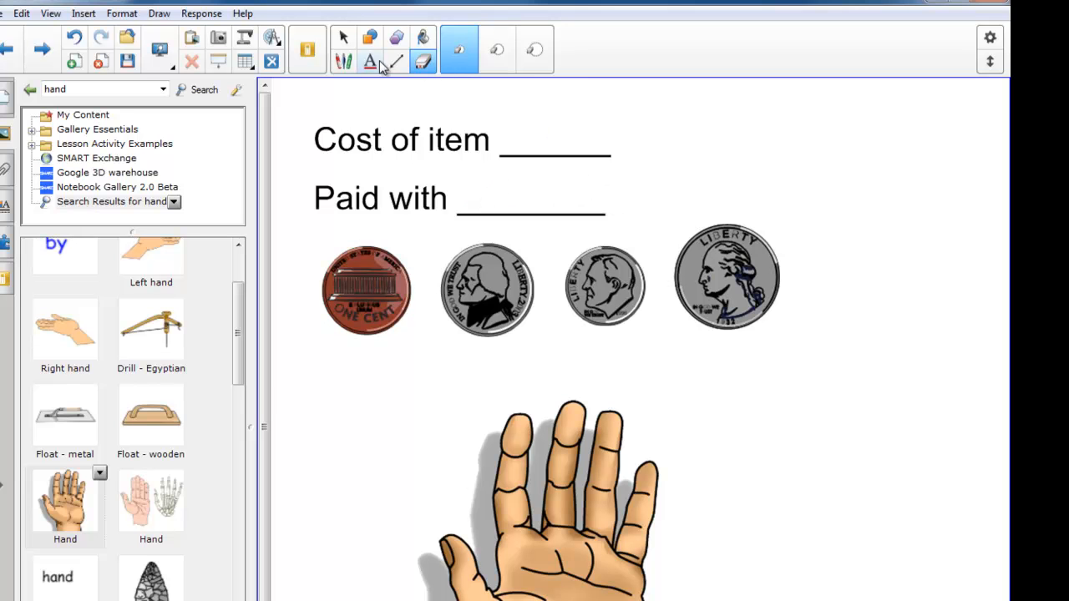
{"action": "left_click", "coordinate": [343, 38]}
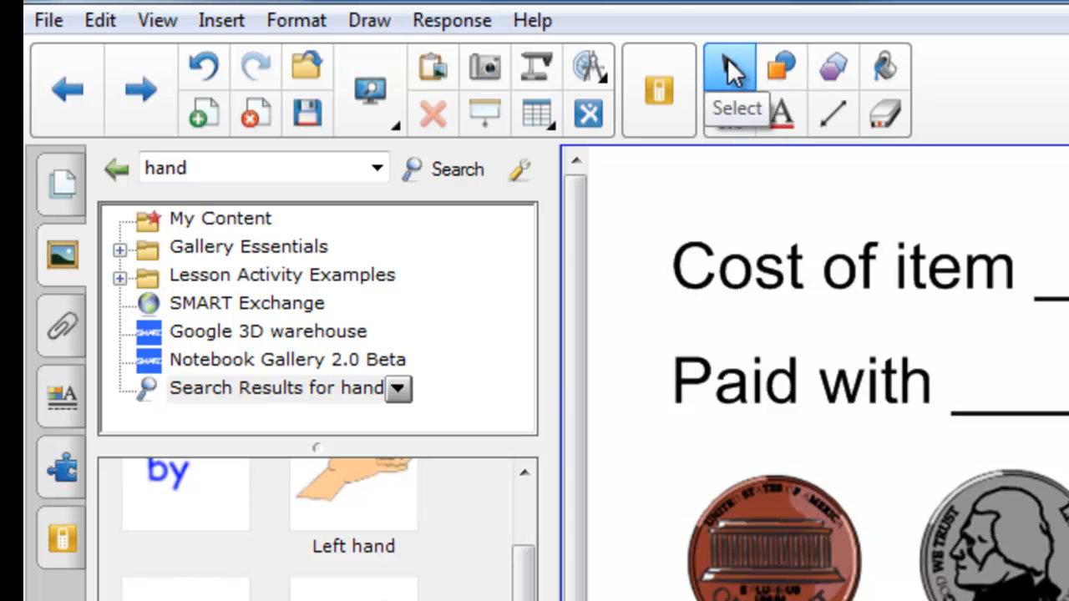
Clone the money-change activity page and compare the copy with the original page
{"action": "left_click", "coordinate": [52, 183]}
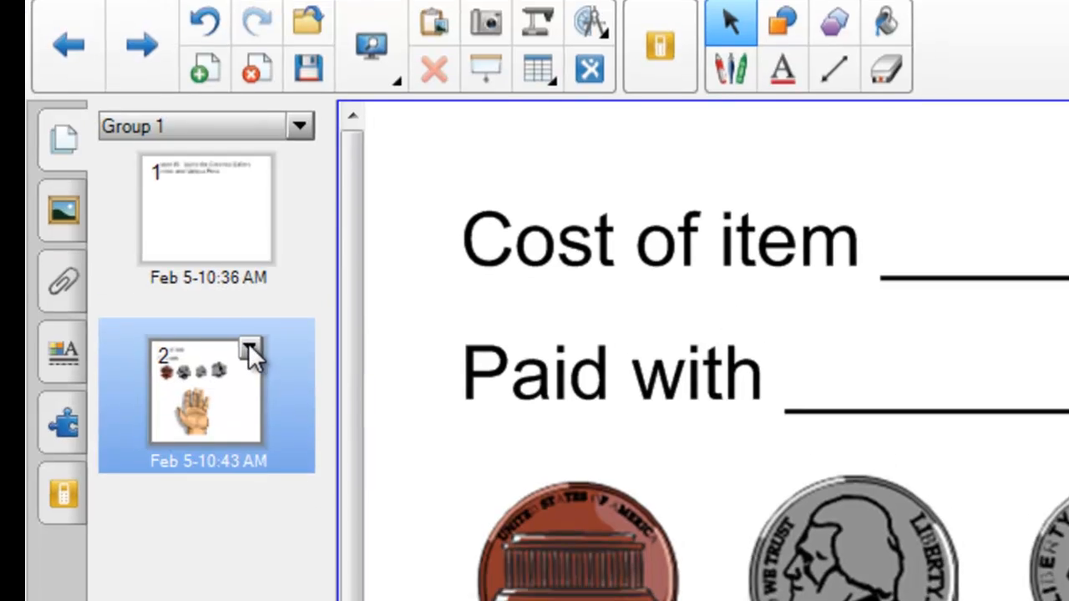
{"action": "left_click", "coordinate": [248, 393]}
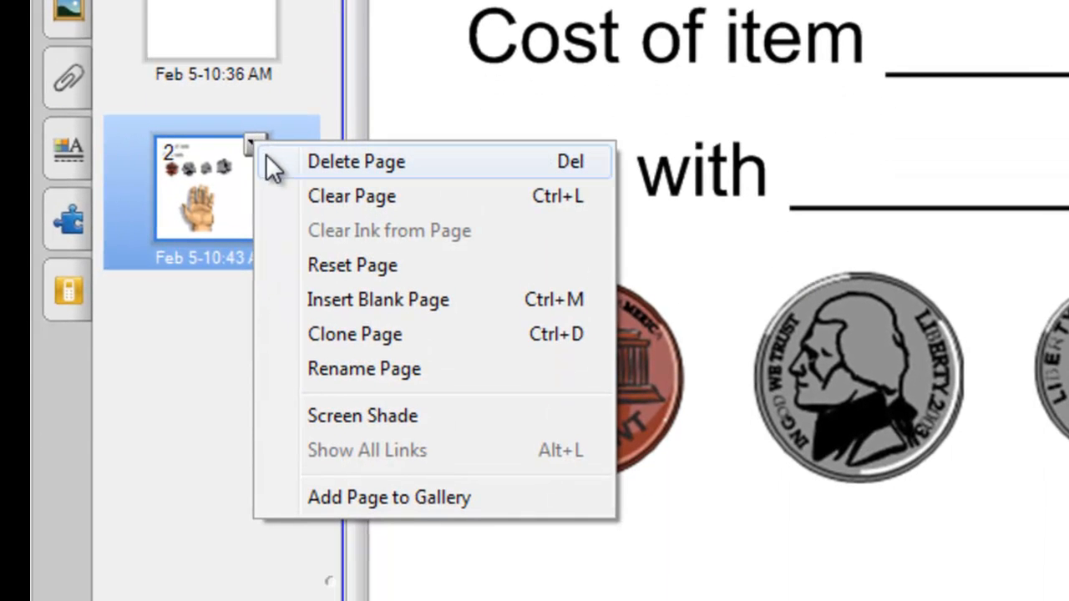
{"action": "left_click", "coordinate": [361, 333]}
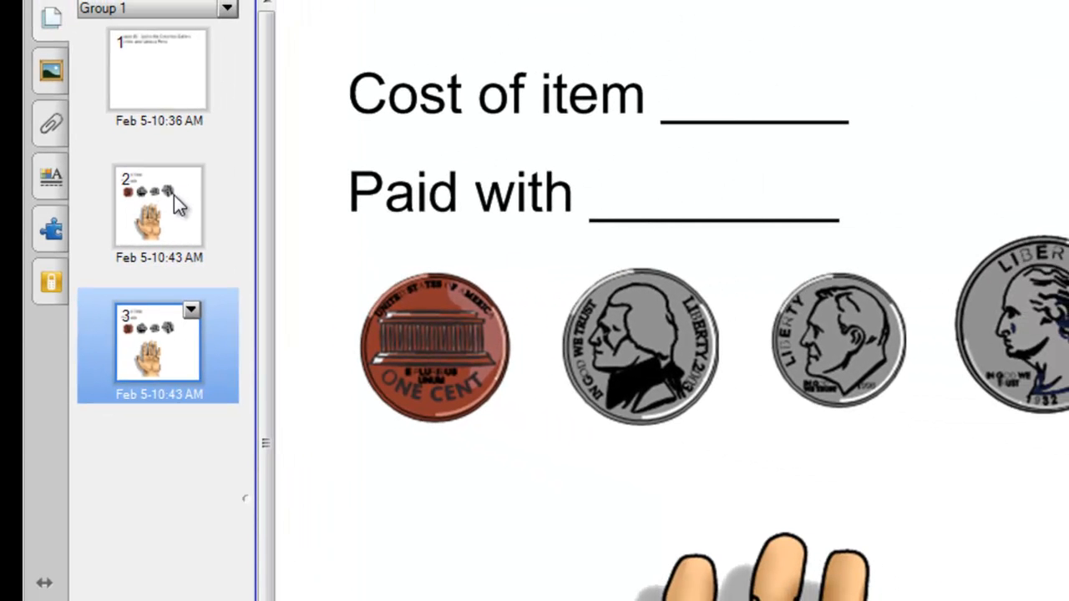
{"action": "left_click", "coordinate": [191, 190]}
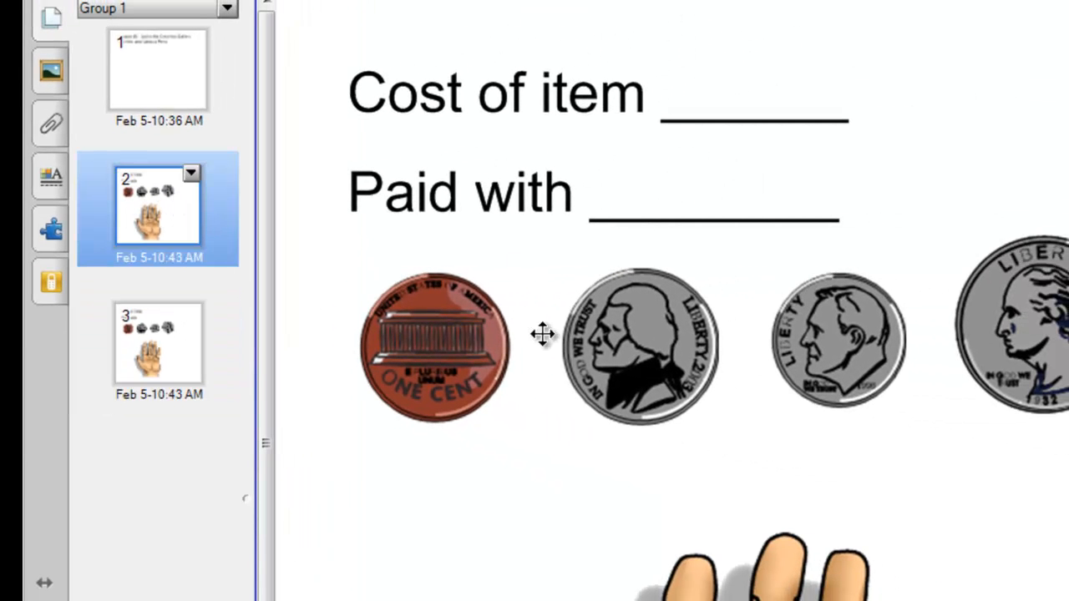
{"action": "left_click", "coordinate": [172, 345]}
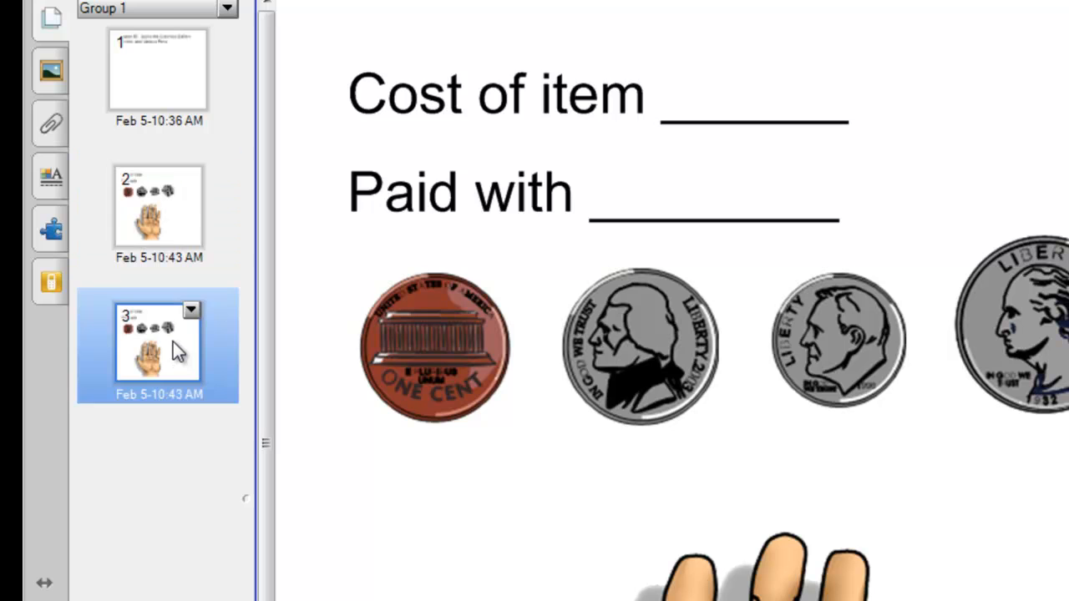
{"action": "left_click", "coordinate": [163, 221]}
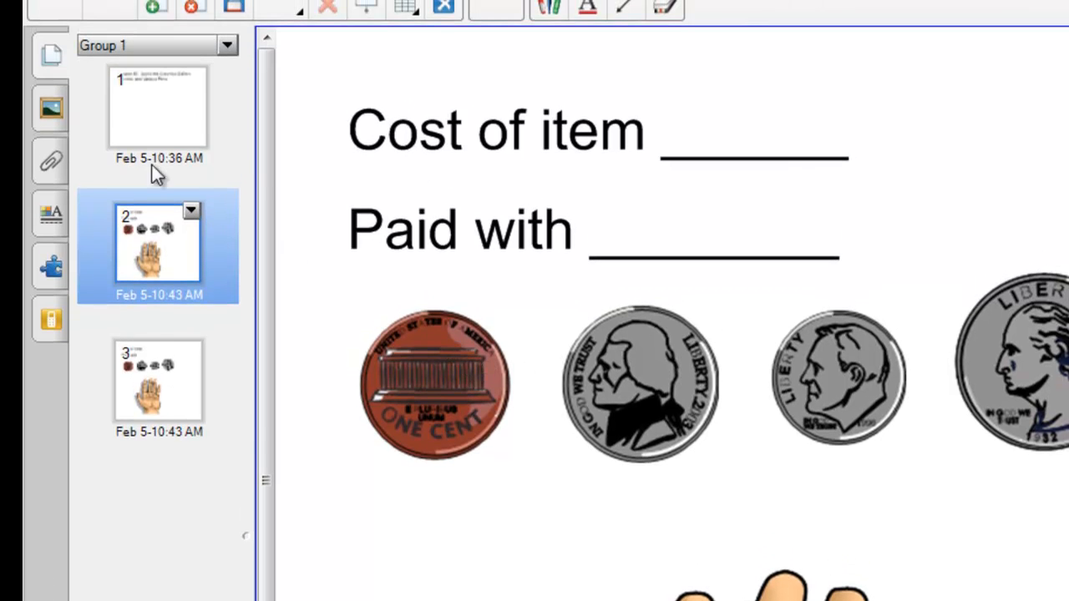
Display the page thumbnails and advance past the activity pages to a blank page
{"action": "left_click", "coordinate": [48, 112]}
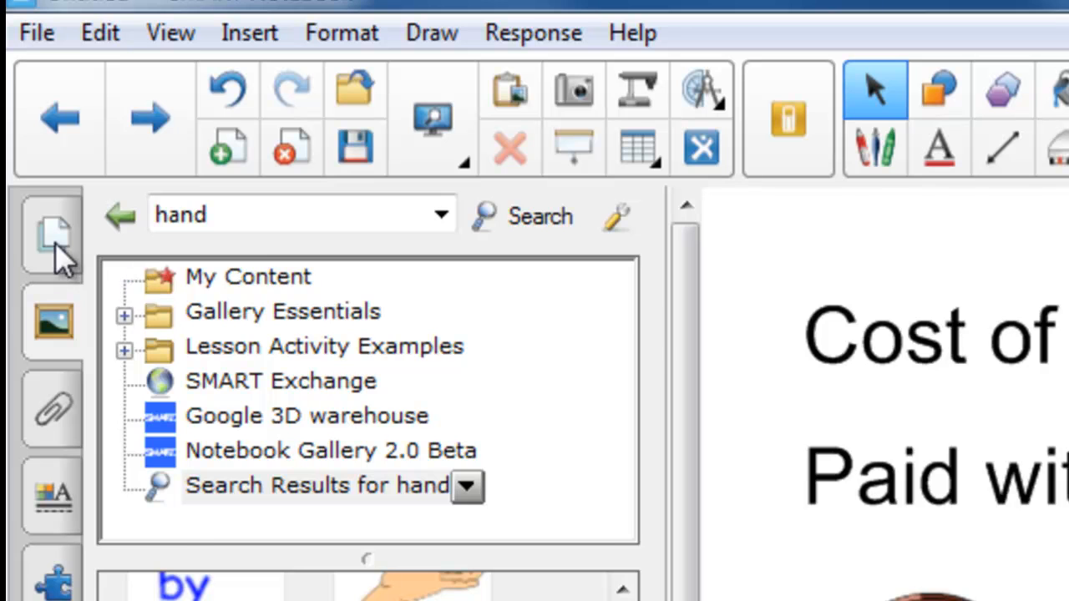
{"action": "left_click", "coordinate": [52, 241]}
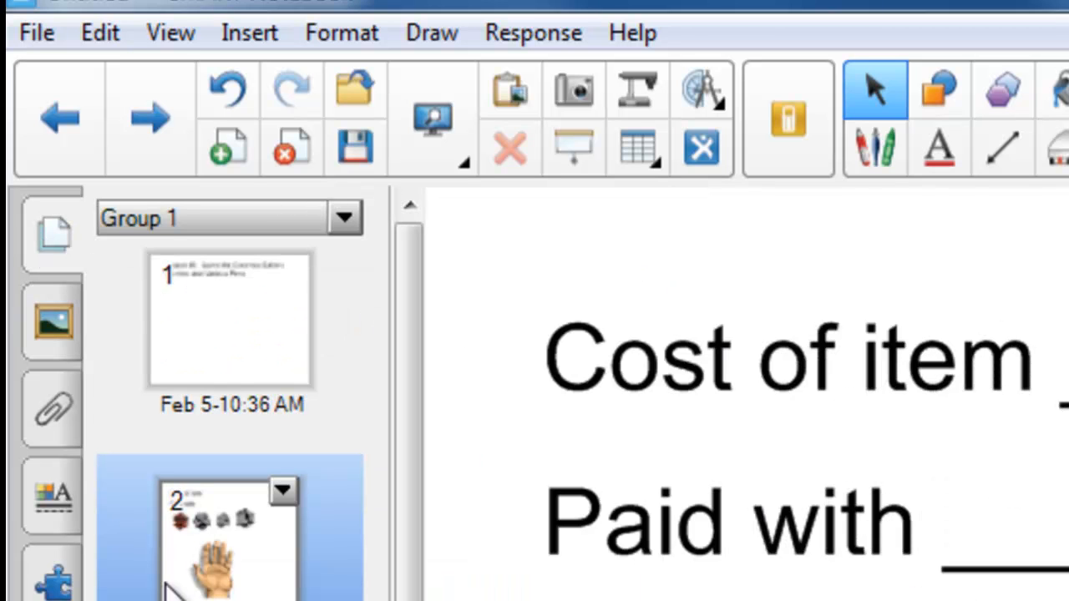
{"action": "left_click", "coordinate": [254, 381]}
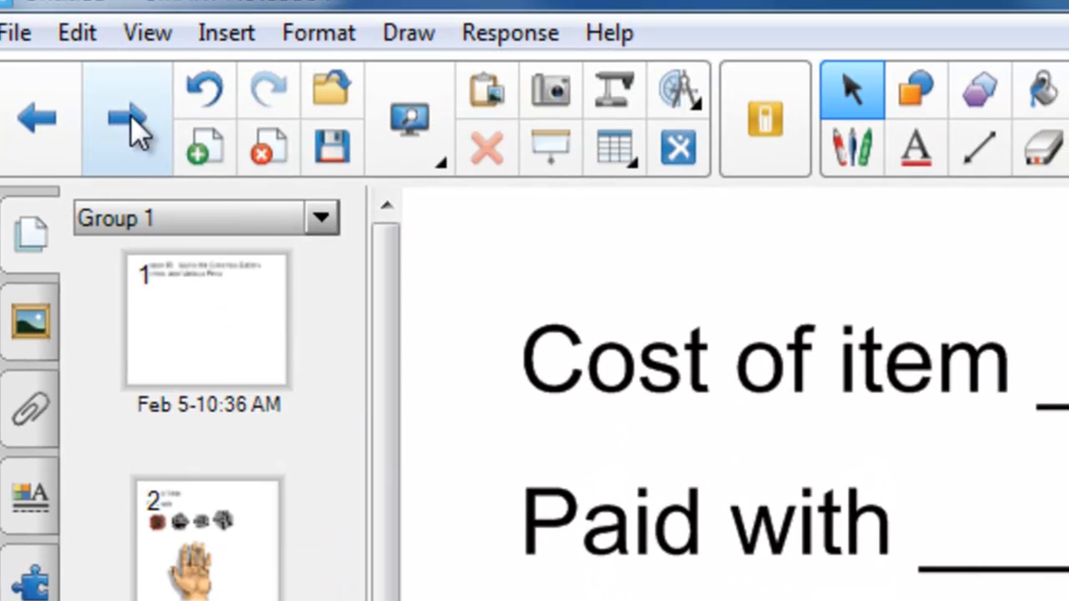
{"action": "left_click", "coordinate": [126, 125]}
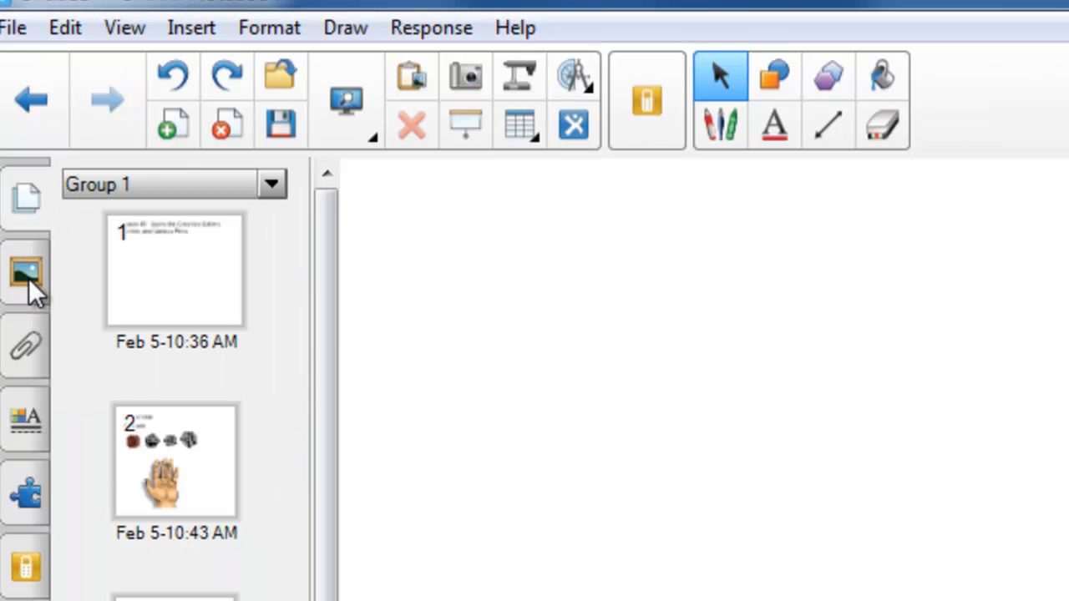
Search the Gallery for "hundreds" and place the numbered Hundred square on the blank page
{"action": "left_click", "coordinate": [16, 152]}
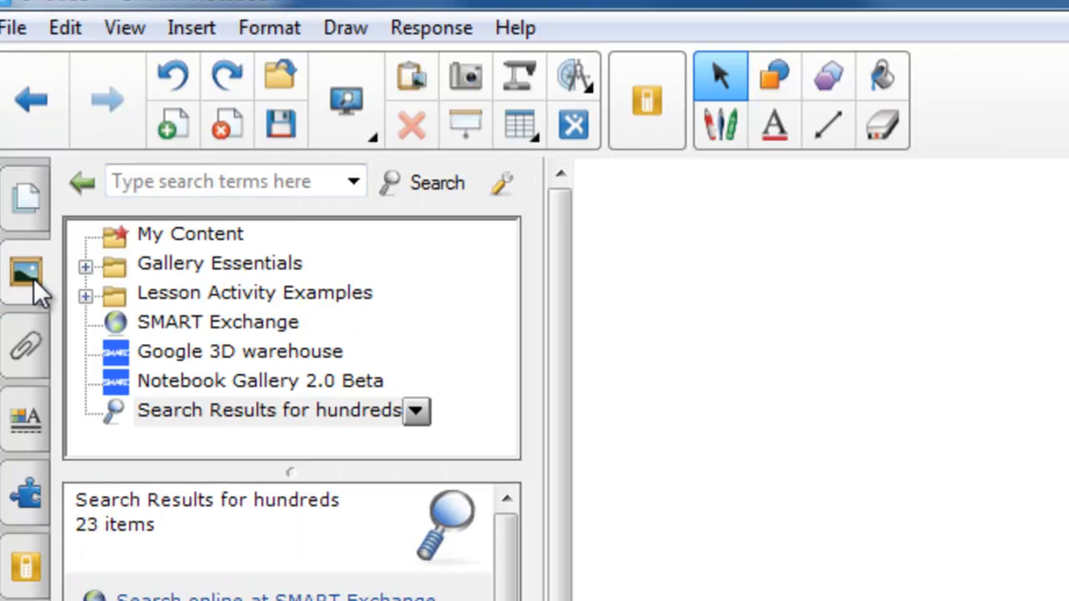
{"action": "left_click", "coordinate": [310, 185]}
{"action": "type", "text": "hundreds"}
{"action": "key", "text": "Return"}
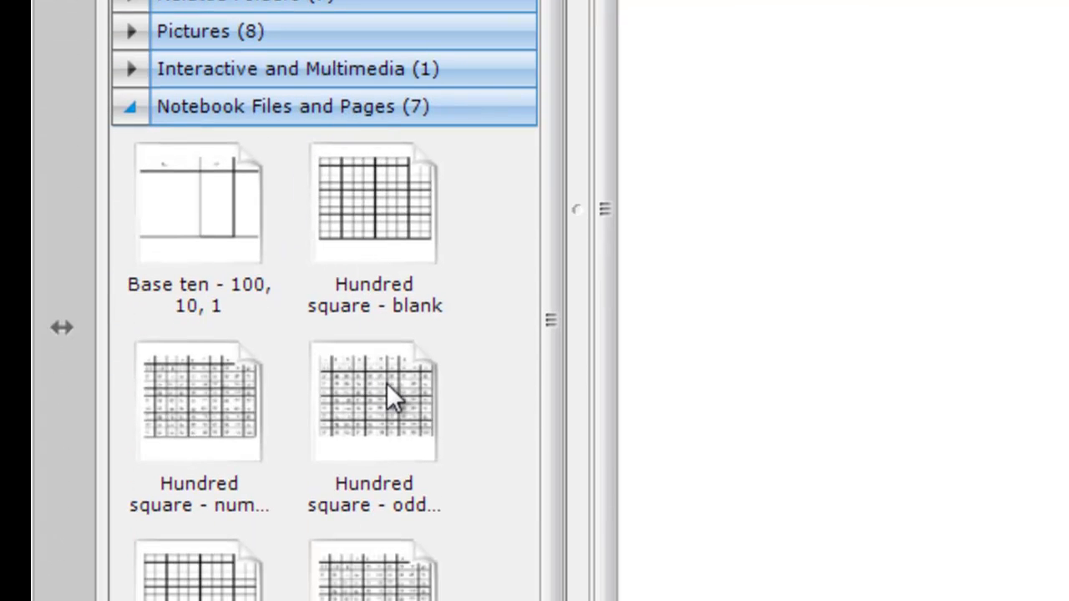
{"action": "left_click_drag", "start_coordinate": [192, 405], "coordinate": [482, 537]}
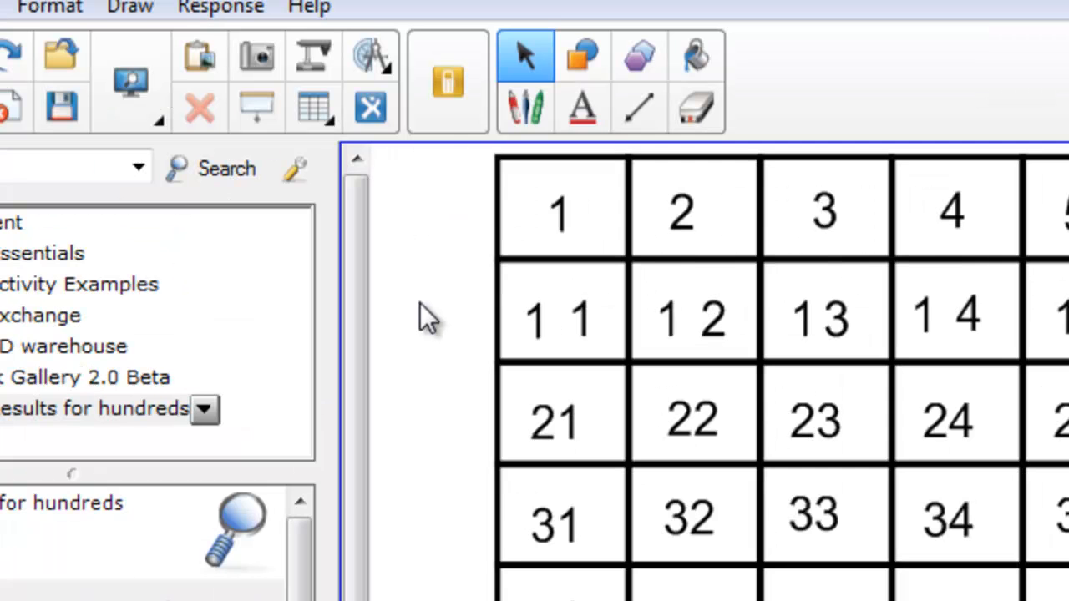
Highlight the multiples of 9 from 9 to 99 on the hundred square with the thick yellow Highlighter
{"action": "left_click", "coordinate": [528, 109]}
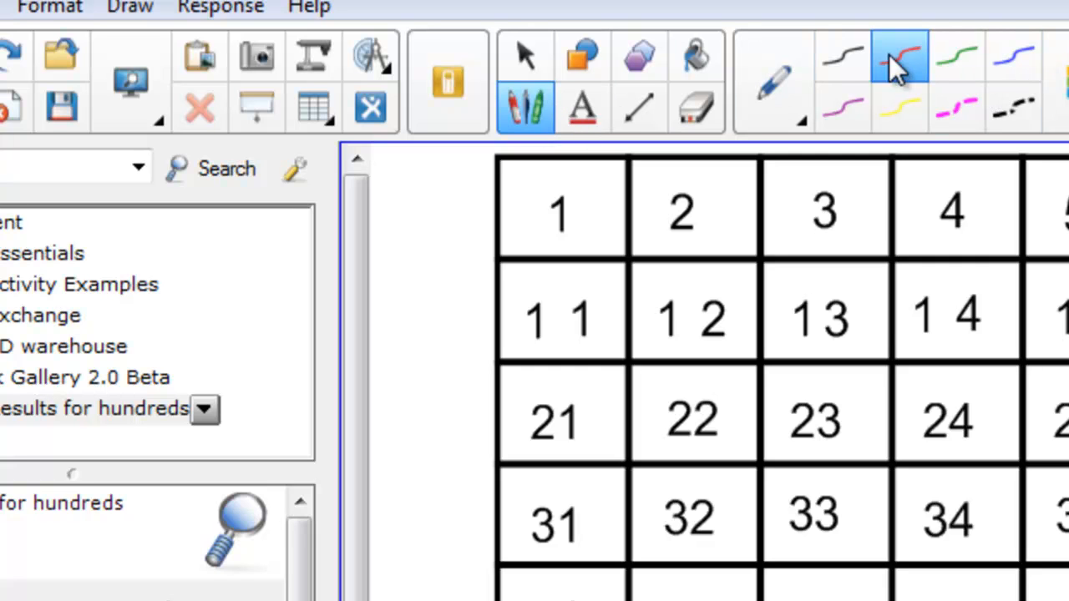
{"action": "left_click", "coordinate": [799, 119]}
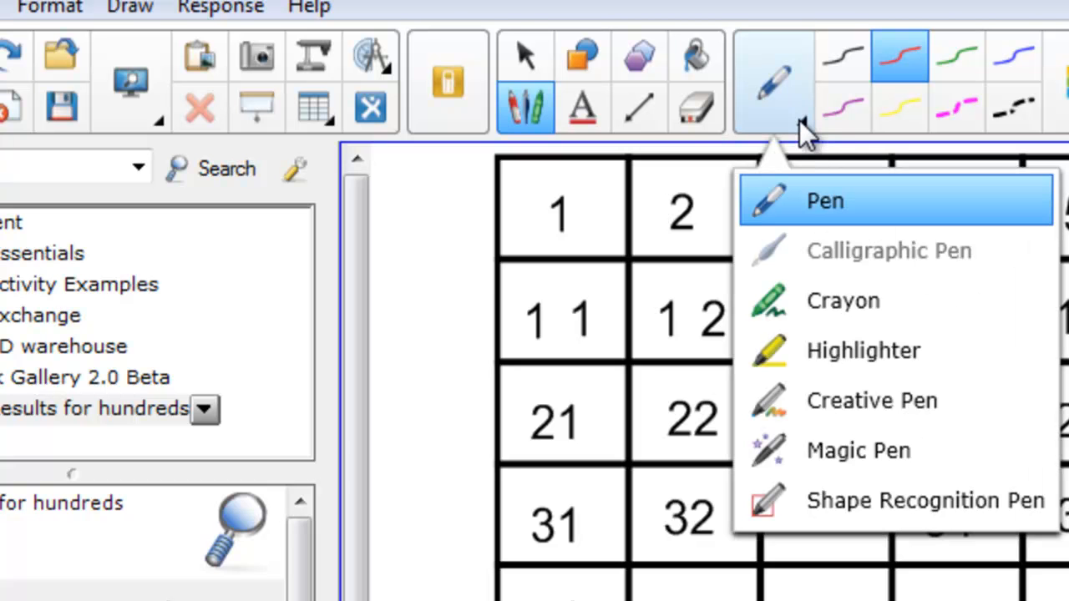
{"action": "left_click", "coordinate": [837, 354]}
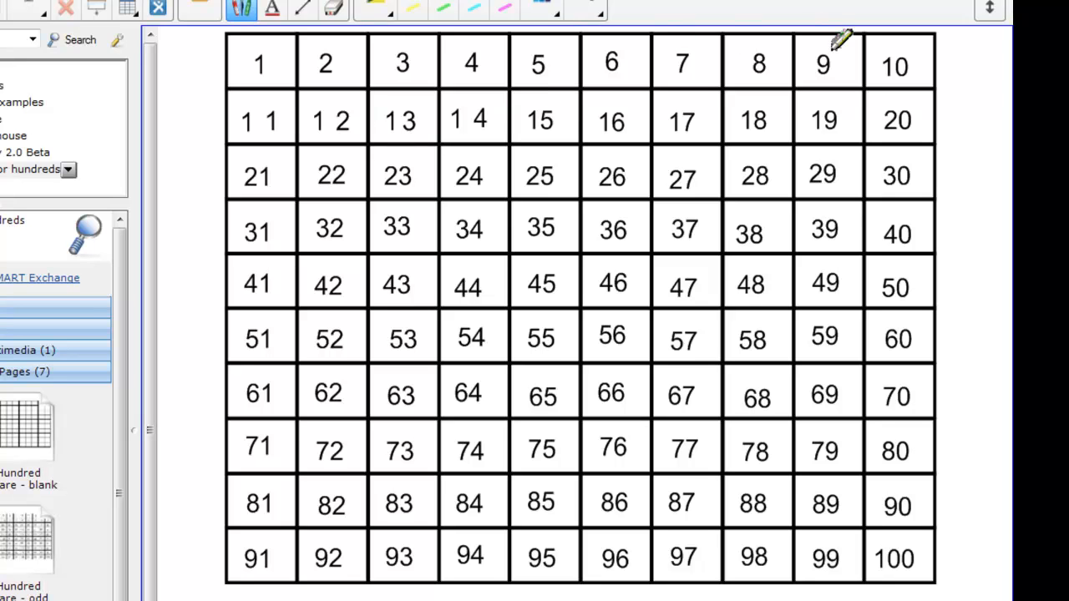
{"action": "mouse_move", "coordinate": [832, 39]}
{"action": "left_mouse_down"}
{"action": "mouse_move", "coordinate": [850, 38]}
{"action": "mouse_move", "coordinate": [823, 60]}
{"action": "mouse_move", "coordinate": [835, 65]}
{"action": "left_mouse_up"}
{"action": "left_click_drag", "start_coordinate": [763, 105], "coordinate": [750, 124]}
{"action": "mouse_move", "coordinate": [675, 172]}
{"action": "left_mouse_down"}
{"action": "mouse_move", "coordinate": [699, 159]}
{"action": "mouse_move", "coordinate": [676, 178]}
{"action": "mouse_move", "coordinate": [707, 175]}
{"action": "mouse_move", "coordinate": [660, 191]}
{"action": "left_mouse_up"}
{"action": "mouse_move", "coordinate": [603, 219]}
{"action": "left_mouse_down"}
{"action": "mouse_move", "coordinate": [630, 226]}
{"action": "mouse_move", "coordinate": [615, 229]}
{"action": "left_mouse_up"}
{"action": "mouse_move", "coordinate": [533, 276]}
{"action": "left_mouse_down"}
{"action": "mouse_move", "coordinate": [546, 281]}
{"action": "mouse_move", "coordinate": [543, 271]}
{"action": "left_mouse_up"}
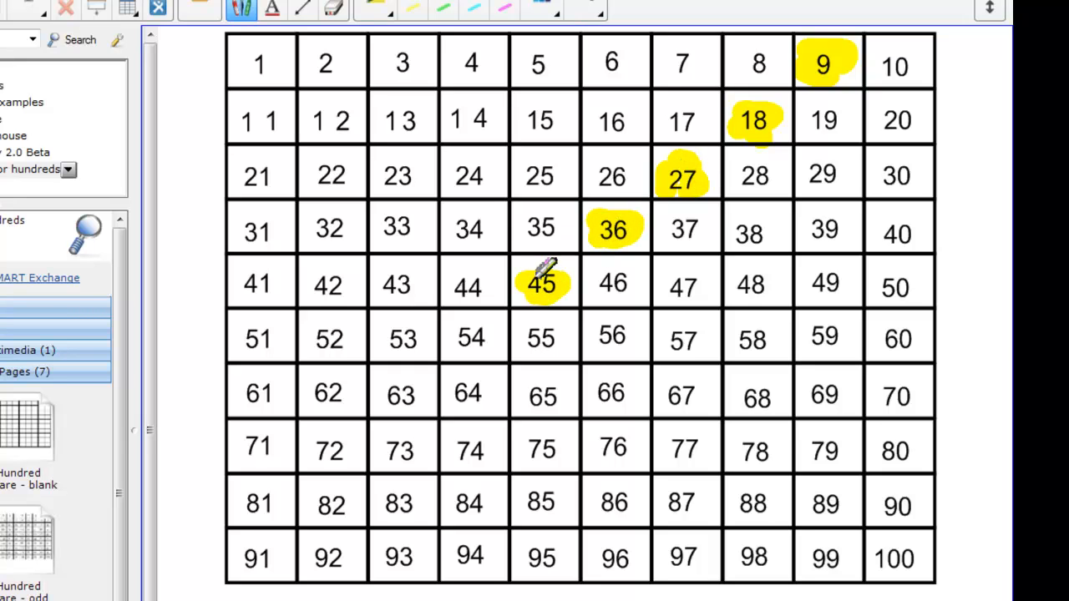
{"action": "mouse_move", "coordinate": [449, 334]}
{"action": "left_mouse_down"}
{"action": "mouse_move", "coordinate": [494, 324]}
{"action": "mouse_move", "coordinate": [478, 330]}
{"action": "left_mouse_up"}
{"action": "mouse_move", "coordinate": [389, 389]}
{"action": "left_mouse_down"}
{"action": "mouse_move", "coordinate": [418, 382]}
{"action": "mouse_move", "coordinate": [415, 399]}
{"action": "left_mouse_up"}
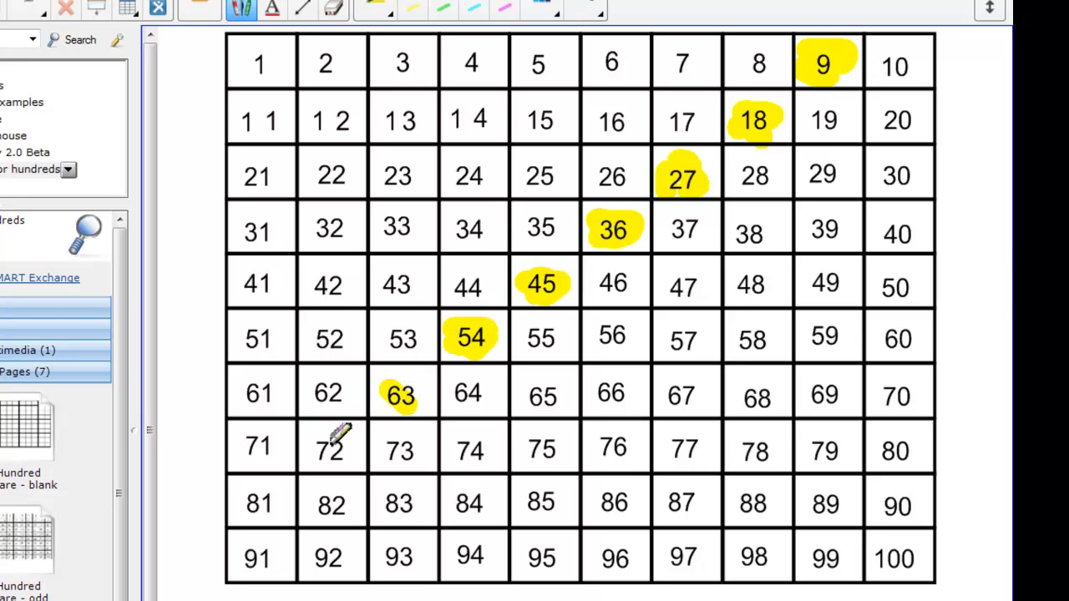
{"action": "left_click_drag", "start_coordinate": [315, 442], "coordinate": [353, 442]}
{"action": "mouse_move", "coordinate": [258, 501]}
{"action": "left_mouse_down"}
{"action": "mouse_move", "coordinate": [276, 494]}
{"action": "mouse_move", "coordinate": [270, 484]}
{"action": "mouse_move", "coordinate": [280, 493]}
{"action": "left_mouse_up"}
{"action": "mouse_move", "coordinate": [917, 503]}
{"action": "left_mouse_down"}
{"action": "mouse_move", "coordinate": [898, 506]}
{"action": "mouse_move", "coordinate": [911, 497]}
{"action": "left_mouse_up"}
{"action": "left_click_drag", "start_coordinate": [838, 547], "coordinate": [826, 562]}
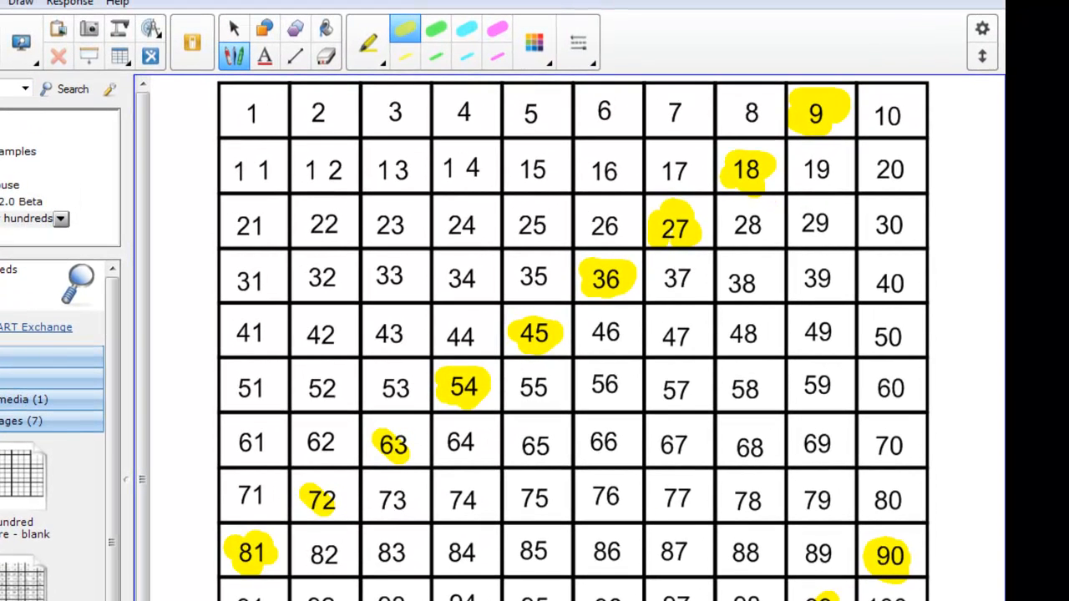
Highlight the multiples of 5 from 5 to 100 on the hundred square with the thick pink Highlighter
{"action": "left_click", "coordinate": [497, 33]}
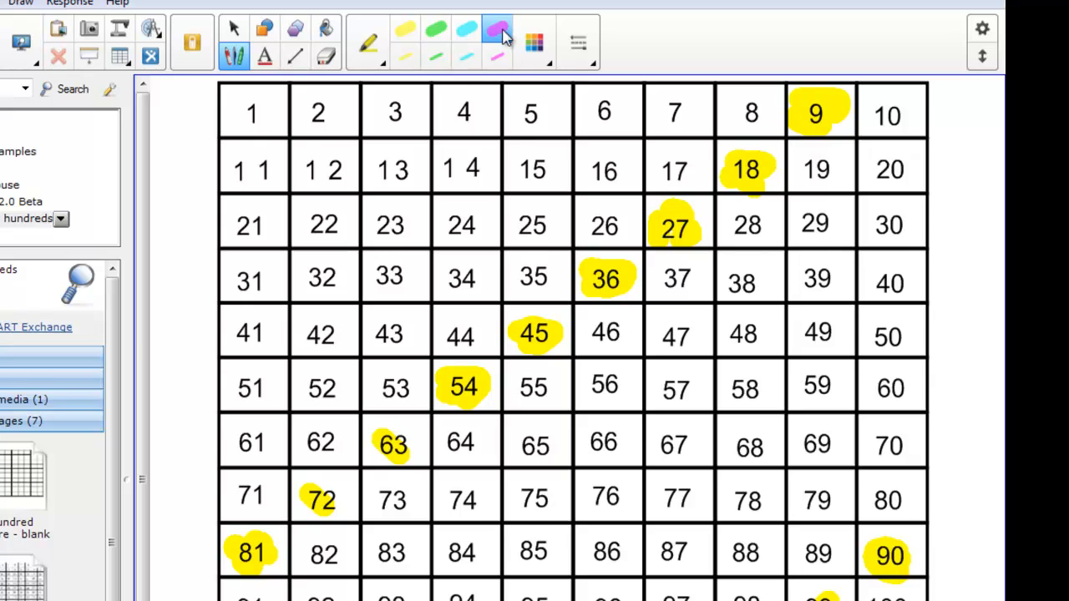
{"action": "left_click", "coordinate": [497, 31]}
{"action": "mouse_move", "coordinate": [517, 101]}
{"action": "left_mouse_down"}
{"action": "mouse_move", "coordinate": [542, 129]}
{"action": "mouse_move", "coordinate": [530, 167]}
{"action": "mouse_move", "coordinate": [545, 179]}
{"action": "left_mouse_up"}
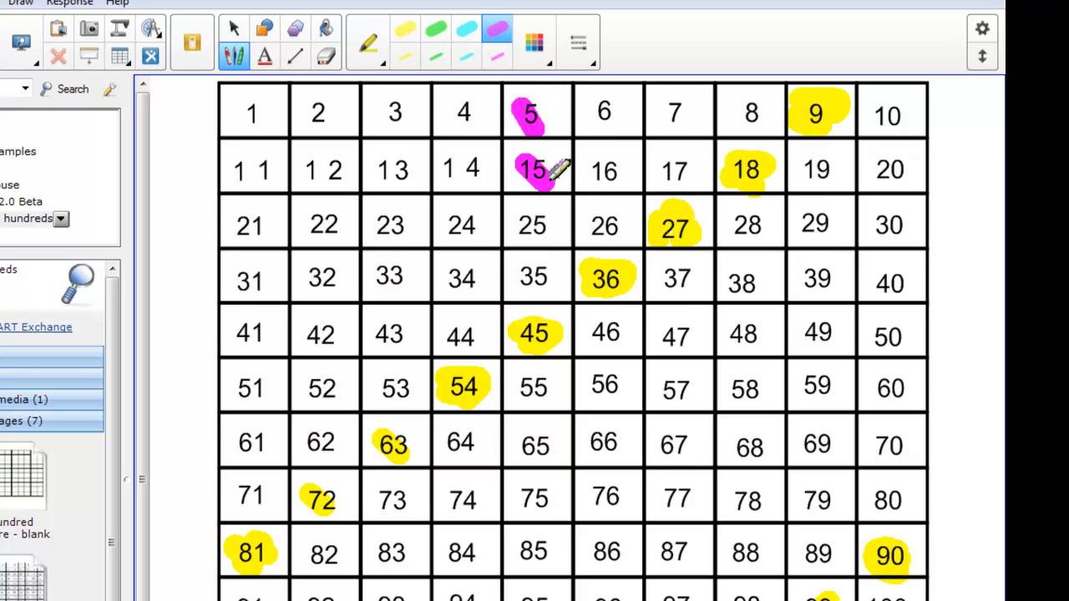
{"action": "mouse_move", "coordinate": [869, 116]}
{"action": "left_mouse_down"}
{"action": "mouse_move", "coordinate": [908, 111]}
{"action": "mouse_move", "coordinate": [893, 127]}
{"action": "mouse_move", "coordinate": [897, 165]}
{"action": "mouse_move", "coordinate": [910, 176]}
{"action": "left_mouse_up"}
{"action": "left_click_drag", "start_coordinate": [521, 216], "coordinate": [547, 238]}
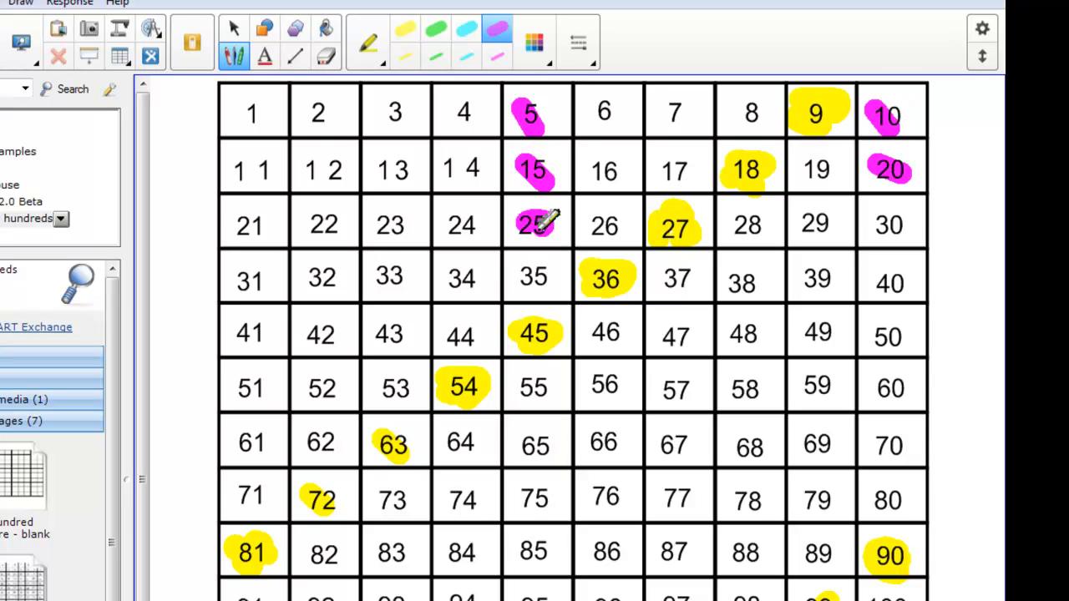
{"action": "mouse_move", "coordinate": [868, 225]}
{"action": "left_mouse_down"}
{"action": "mouse_move", "coordinate": [902, 212]}
{"action": "mouse_move", "coordinate": [905, 225]}
{"action": "left_mouse_up"}
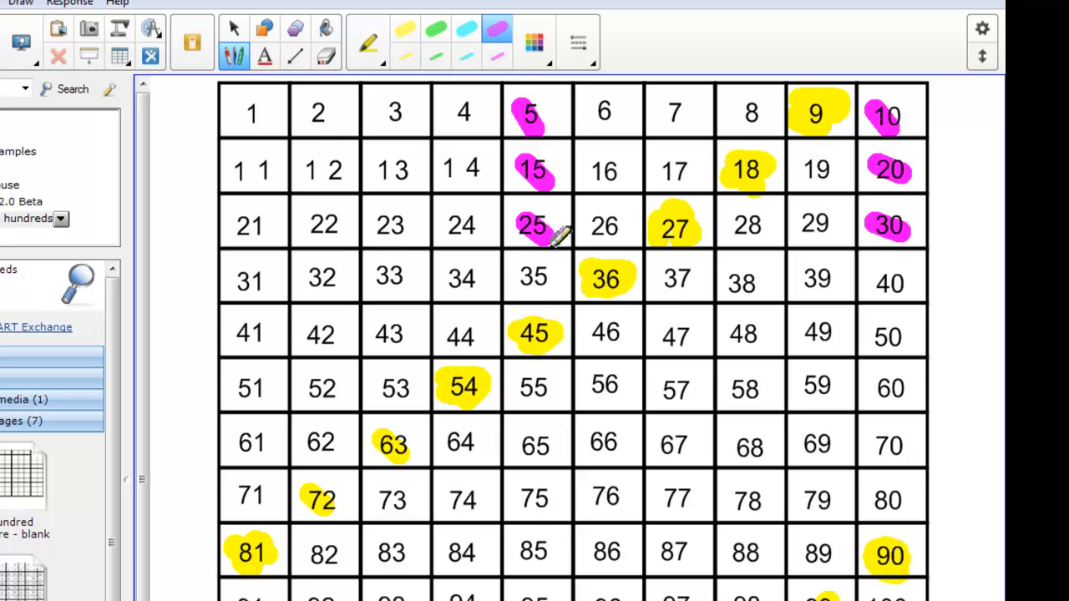
{"action": "mouse_move", "coordinate": [518, 272]}
{"action": "left_mouse_down"}
{"action": "mouse_move", "coordinate": [553, 284]}
{"action": "mouse_move", "coordinate": [543, 294]}
{"action": "left_mouse_up"}
{"action": "mouse_move", "coordinate": [899, 270]}
{"action": "left_mouse_down"}
{"action": "mouse_move", "coordinate": [914, 278]}
{"action": "mouse_move", "coordinate": [868, 275]}
{"action": "left_mouse_up"}
{"action": "mouse_move", "coordinate": [534, 377]}
{"action": "left_mouse_down"}
{"action": "mouse_move", "coordinate": [553, 380]}
{"action": "mouse_move", "coordinate": [534, 391]}
{"action": "left_mouse_up"}
{"action": "mouse_move", "coordinate": [518, 334]}
{"action": "left_mouse_down"}
{"action": "mouse_move", "coordinate": [542, 326]}
{"action": "mouse_move", "coordinate": [549, 309]}
{"action": "mouse_move", "coordinate": [555, 334]}
{"action": "left_mouse_up"}
{"action": "mouse_move", "coordinate": [866, 328]}
{"action": "left_mouse_down"}
{"action": "mouse_move", "coordinate": [906, 342]}
{"action": "mouse_move", "coordinate": [906, 386]}
{"action": "mouse_move", "coordinate": [906, 374]}
{"action": "left_mouse_up"}
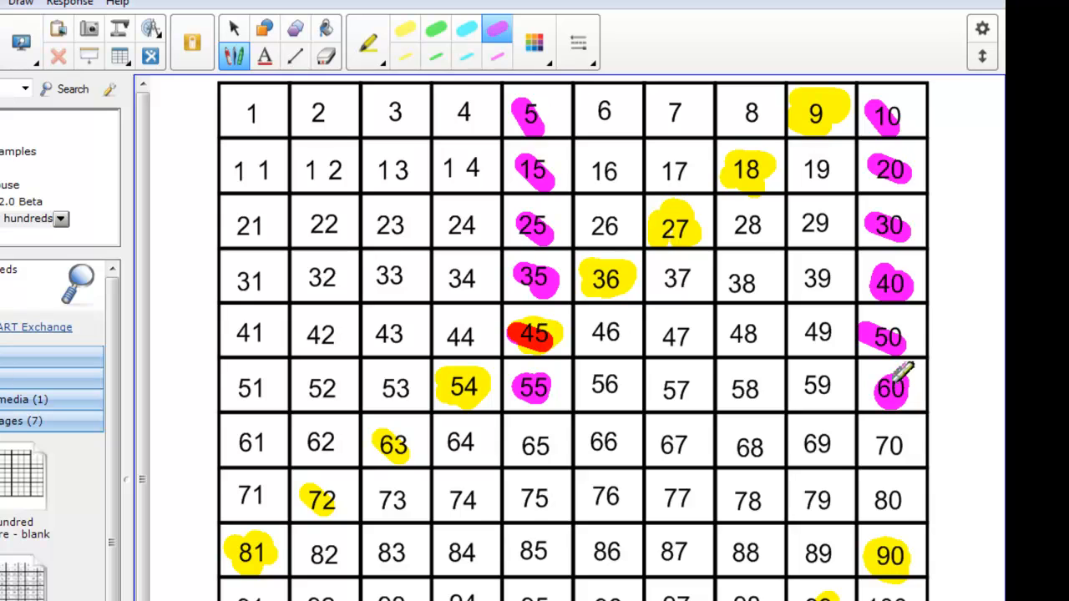
{"action": "mouse_move", "coordinate": [896, 442]}
{"action": "left_mouse_down"}
{"action": "mouse_move", "coordinate": [909, 423]}
{"action": "mouse_move", "coordinate": [875, 441]}
{"action": "left_mouse_up"}
{"action": "left_click_drag", "start_coordinate": [537, 437], "coordinate": [558, 446]}
{"action": "mouse_move", "coordinate": [534, 484]}
{"action": "left_mouse_down"}
{"action": "mouse_move", "coordinate": [525, 496]}
{"action": "mouse_move", "coordinate": [548, 491]}
{"action": "left_mouse_up"}
{"action": "mouse_move", "coordinate": [890, 483]}
{"action": "left_mouse_down"}
{"action": "mouse_move", "coordinate": [897, 493]}
{"action": "mouse_move", "coordinate": [875, 504]}
{"action": "left_mouse_up"}
{"action": "left_click_drag", "start_coordinate": [550, 533], "coordinate": [531, 562]}
{"action": "left_click_drag", "start_coordinate": [886, 521], "coordinate": [888, 546]}
{"action": "mouse_move", "coordinate": [545, 568]}
{"action": "left_mouse_down"}
{"action": "mouse_move", "coordinate": [531, 574]}
{"action": "mouse_move", "coordinate": [557, 584]}
{"action": "left_mouse_up"}
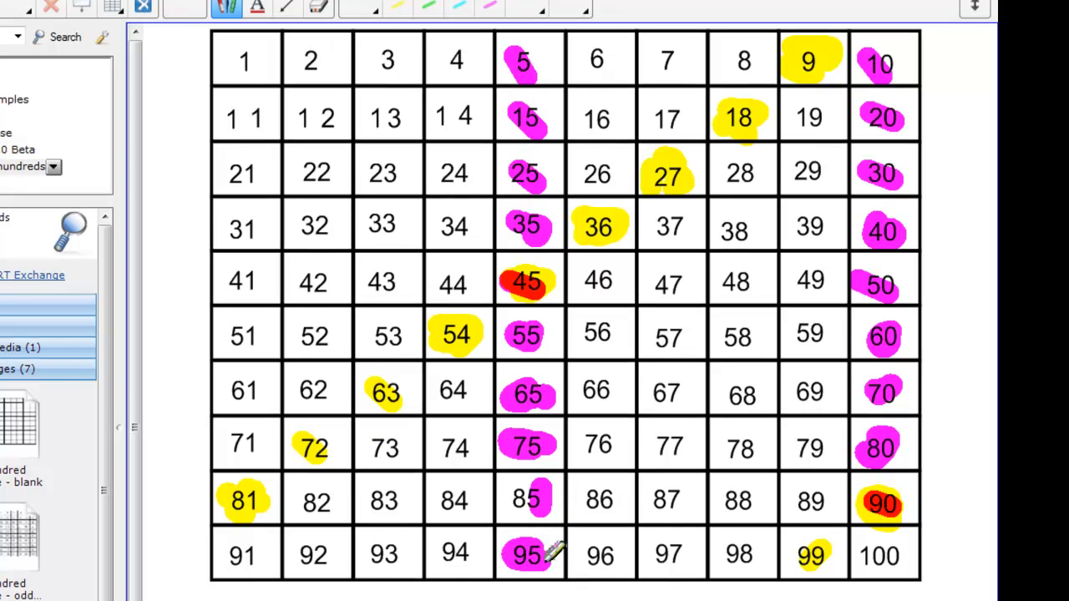
{"action": "mouse_move", "coordinate": [909, 543]}
{"action": "left_mouse_down"}
{"action": "mouse_move", "coordinate": [862, 567]}
{"action": "mouse_move", "coordinate": [898, 541]}
{"action": "left_mouse_up"}
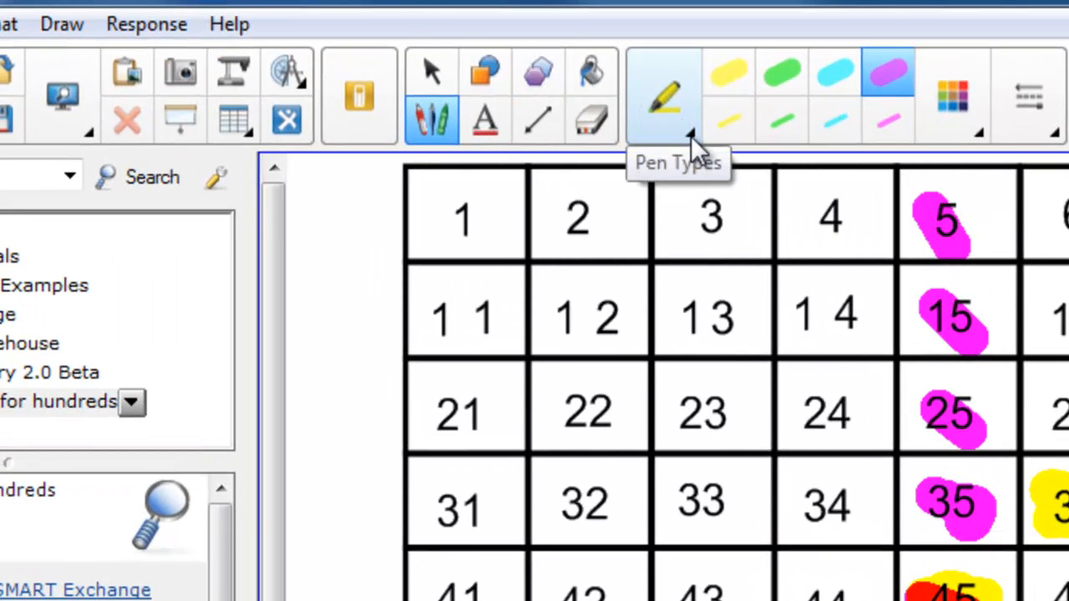
Draw vertical rainbow Creative Pen lines down the 2, 4, 6, 8 and 10 columns of the hundred square
{"action": "left_click", "coordinate": [691, 134]}
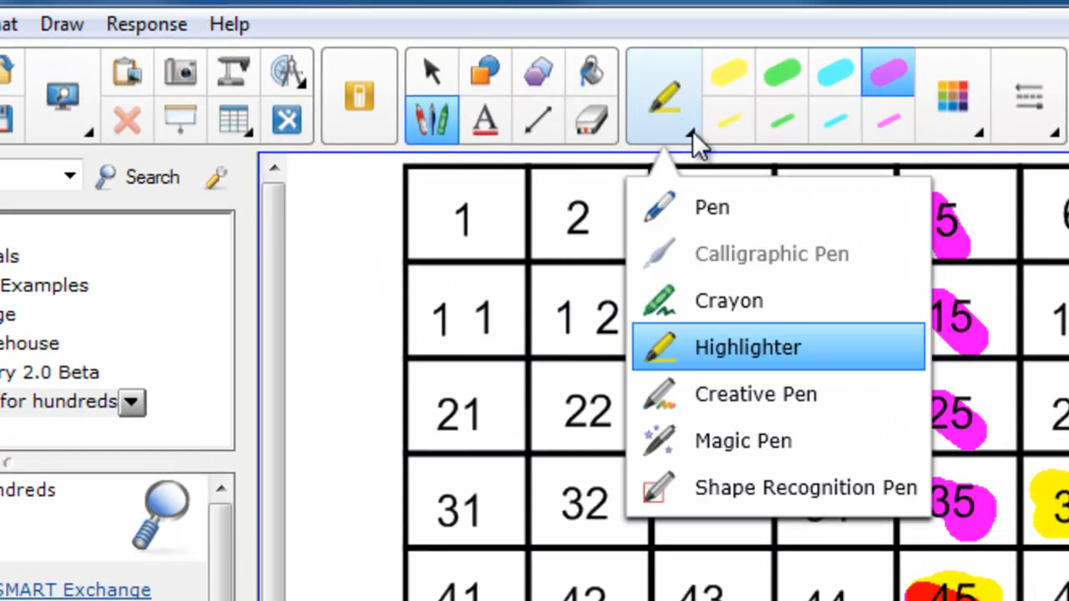
{"action": "left_click", "coordinate": [703, 405]}
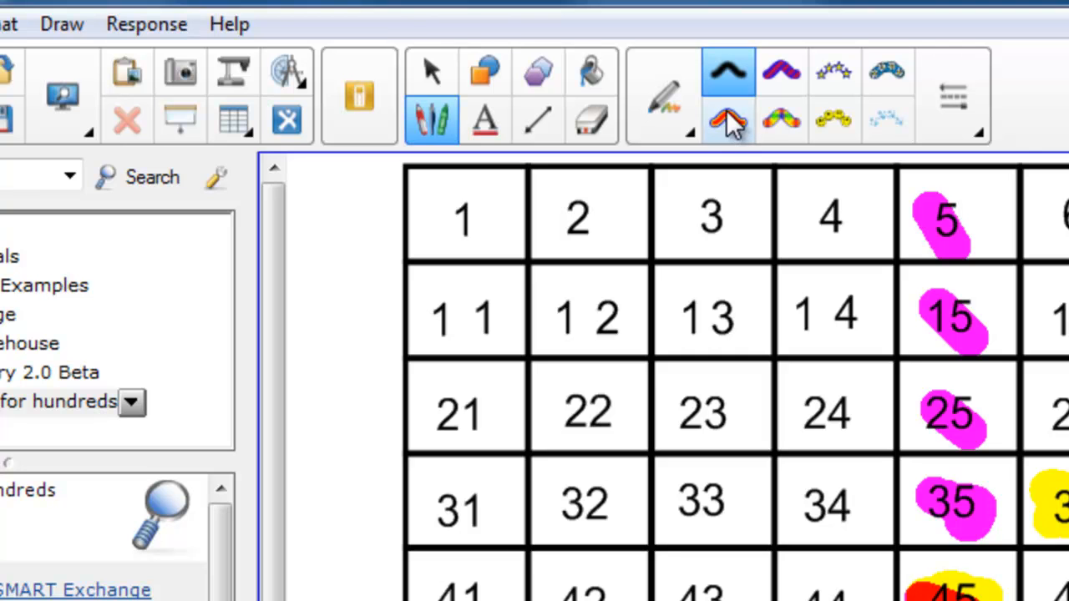
{"action": "left_click", "coordinate": [786, 122]}
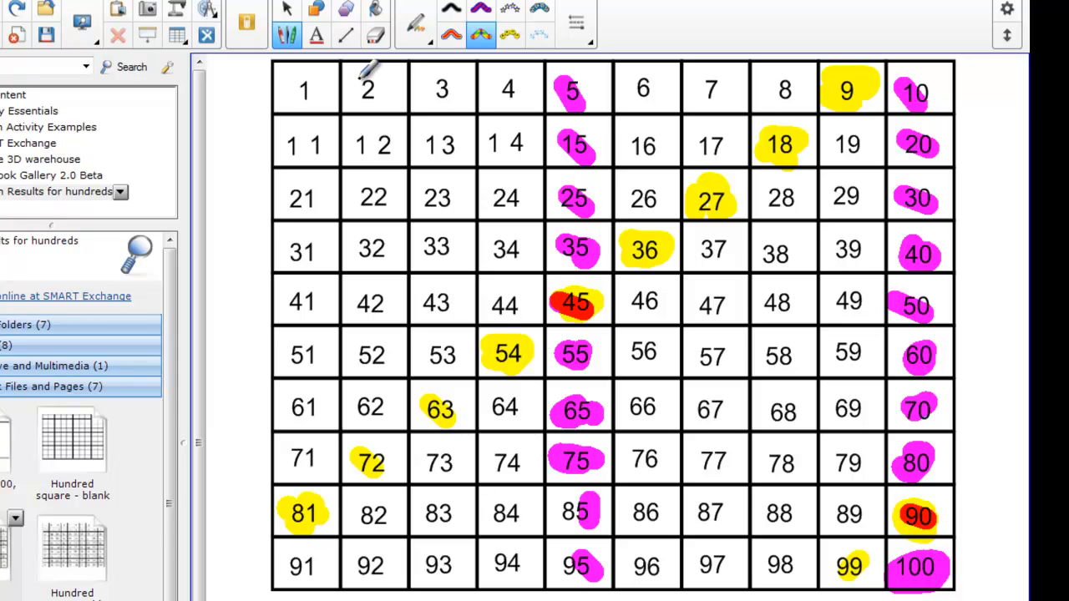
{"action": "left_click_drag", "start_coordinate": [364, 81], "coordinate": [372, 578]}
{"action": "left_click_drag", "start_coordinate": [501, 86], "coordinate": [505, 581]}
{"action": "left_click_drag", "start_coordinate": [637, 79], "coordinate": [657, 576]}
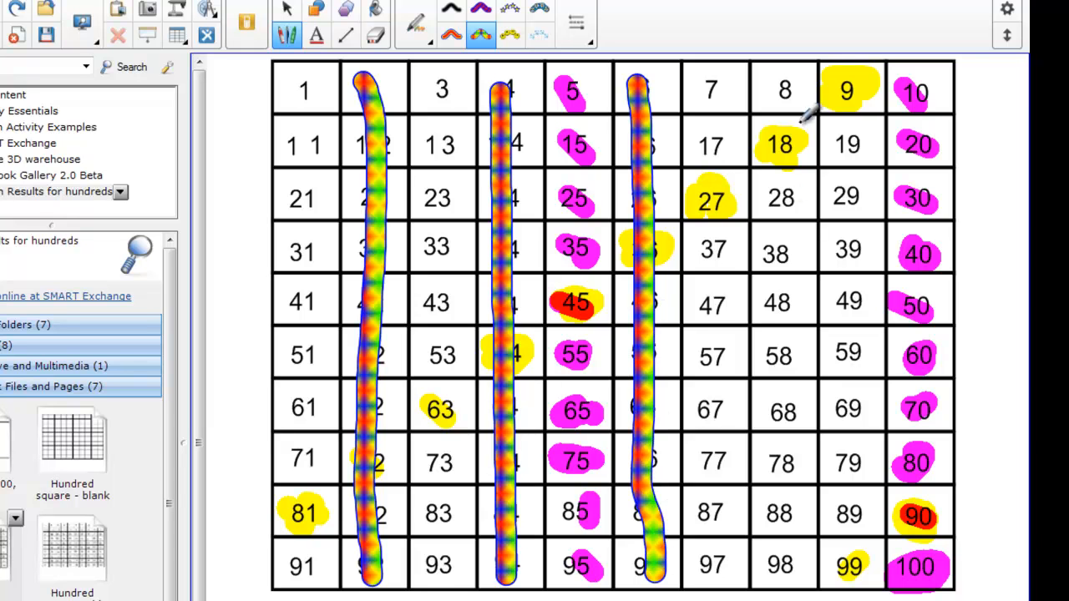
{"action": "mouse_move", "coordinate": [788, 87]}
{"action": "left_mouse_down"}
{"action": "mouse_move", "coordinate": [797, 470]}
{"action": "mouse_move", "coordinate": [785, 583]}
{"action": "left_mouse_up"}
{"action": "mouse_move", "coordinate": [915, 74]}
{"action": "left_mouse_down"}
{"action": "mouse_move", "coordinate": [918, 561]}
{"action": "mouse_move", "coordinate": [928, 564]}
{"action": "left_mouse_up"}
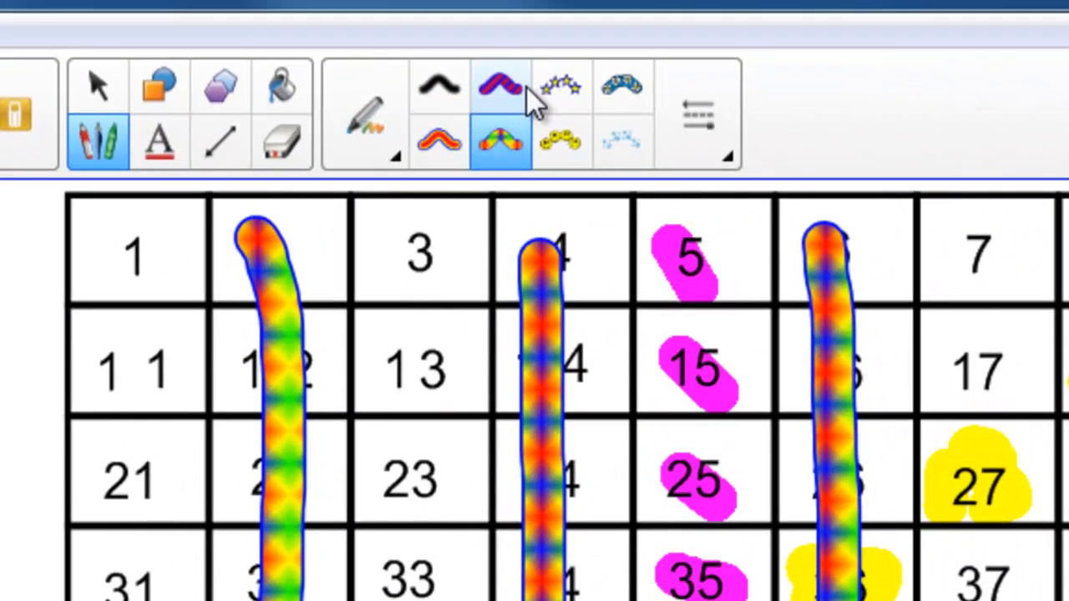
Draw a star line and a smiley-face line below the hundred square with the Creative Pen, ending with the light blue sparkle style selected
{"action": "left_click", "coordinate": [556, 84]}
{"action": "mouse_move", "coordinate": [296, 530]}
{"action": "left_mouse_down"}
{"action": "mouse_move", "coordinate": [427, 529]}
{"action": "mouse_move", "coordinate": [565, 508]}
{"action": "mouse_move", "coordinate": [380, 509]}
{"action": "left_mouse_up"}
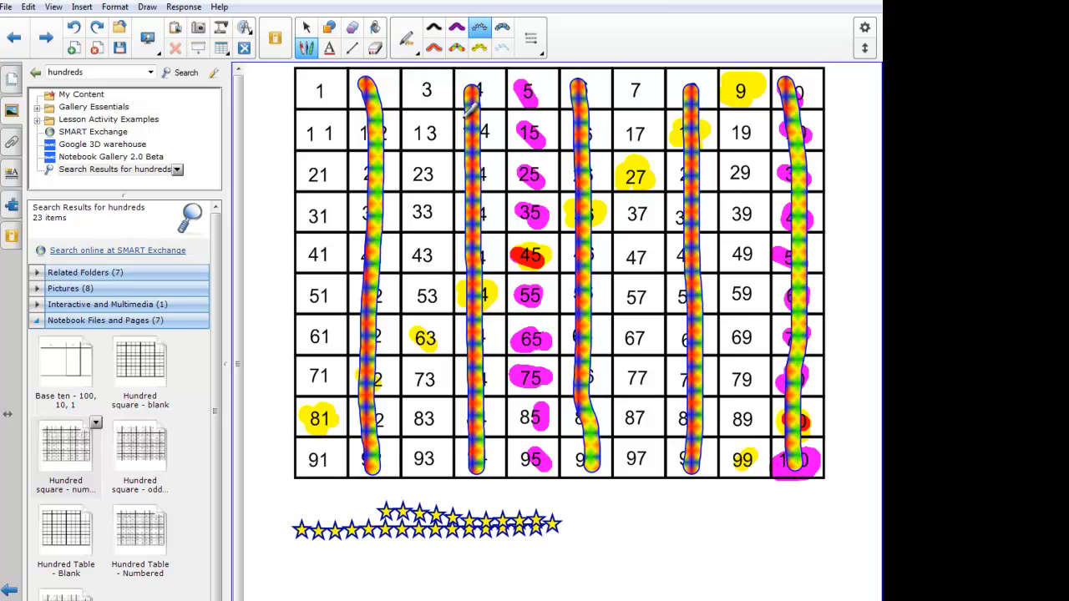
{"action": "left_click", "coordinate": [483, 48]}
{"action": "mouse_move", "coordinate": [302, 565]}
{"action": "left_mouse_down"}
{"action": "mouse_move", "coordinate": [470, 561]}
{"action": "mouse_move", "coordinate": [613, 531]}
{"action": "mouse_move", "coordinate": [745, 523]}
{"action": "mouse_move", "coordinate": [707, 511]}
{"action": "mouse_move", "coordinate": [680, 555]}
{"action": "mouse_move", "coordinate": [779, 559]}
{"action": "left_mouse_up"}
{"action": "left_click", "coordinate": [503, 49]}
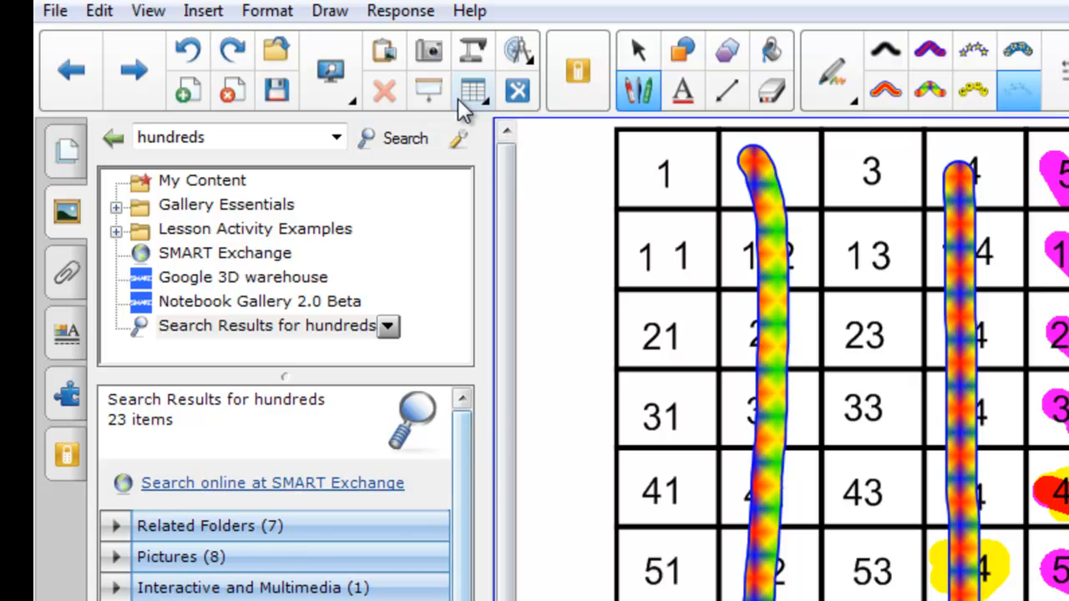
Advance to the next blank page and search the Gallery for "US Map"
{"action": "left_click", "coordinate": [127, 77]}
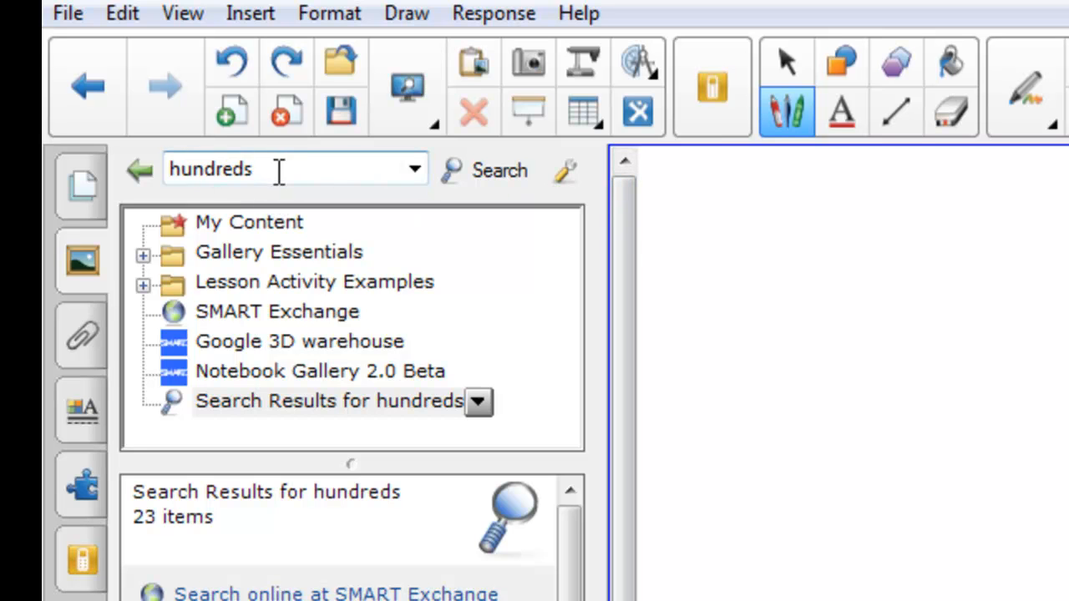
{"action": "left_click_drag", "start_coordinate": [279, 171], "coordinate": [98, 167]}
{"action": "type", "text": "US Map"}
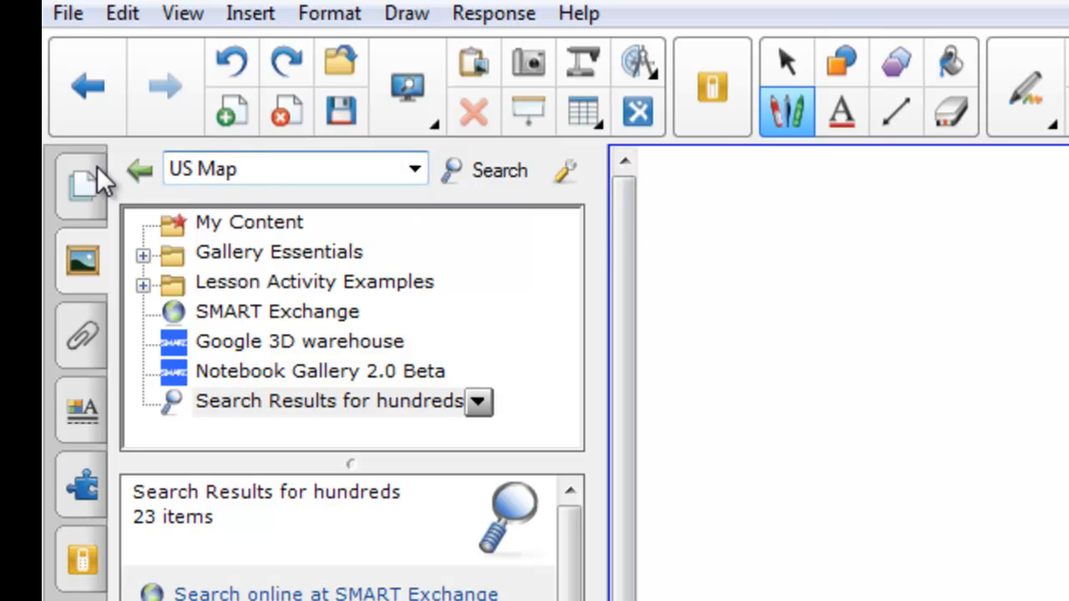
{"action": "key", "text": "Return"}
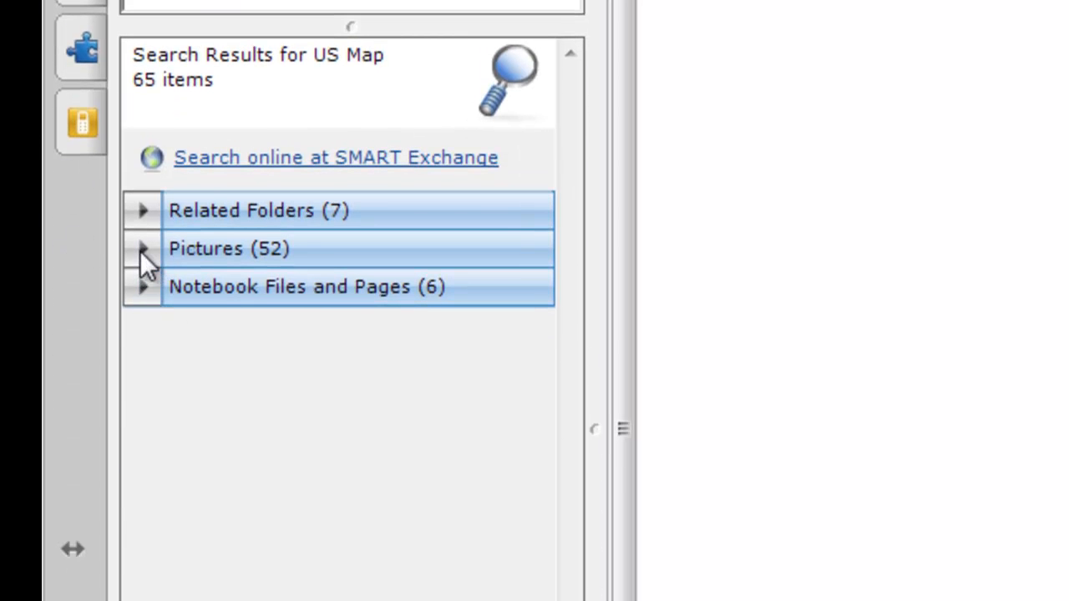
Browse the picture and Notebook page results and place the "USA - states" map on the blank page
{"action": "left_click", "coordinate": [143, 250]}
{"action": "left_click_drag", "start_coordinate": [568, 213], "coordinate": [565, 126]}
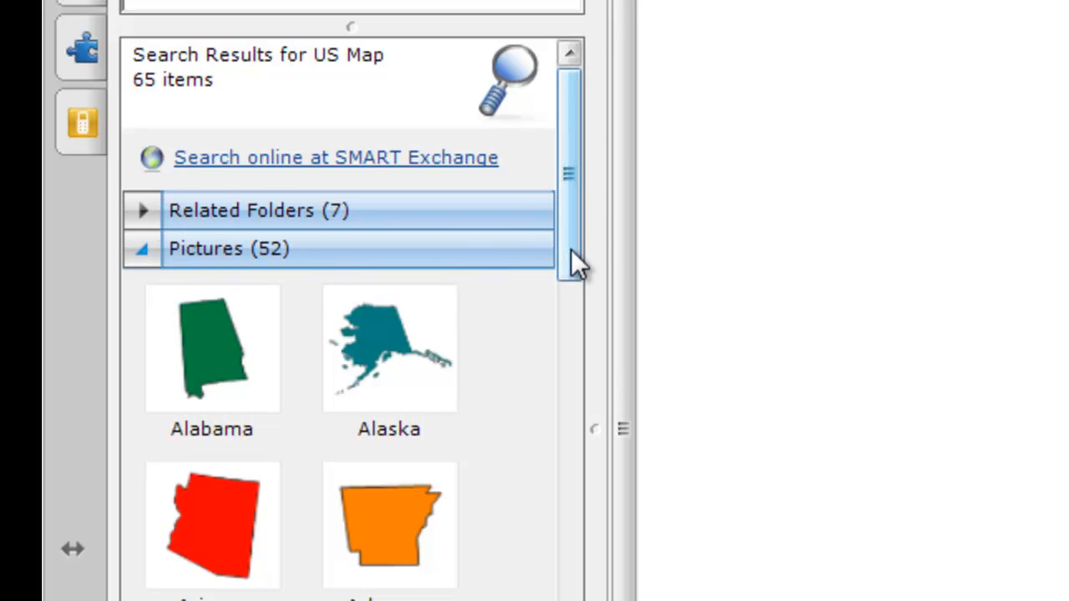
{"action": "left_click", "coordinate": [135, 248]}
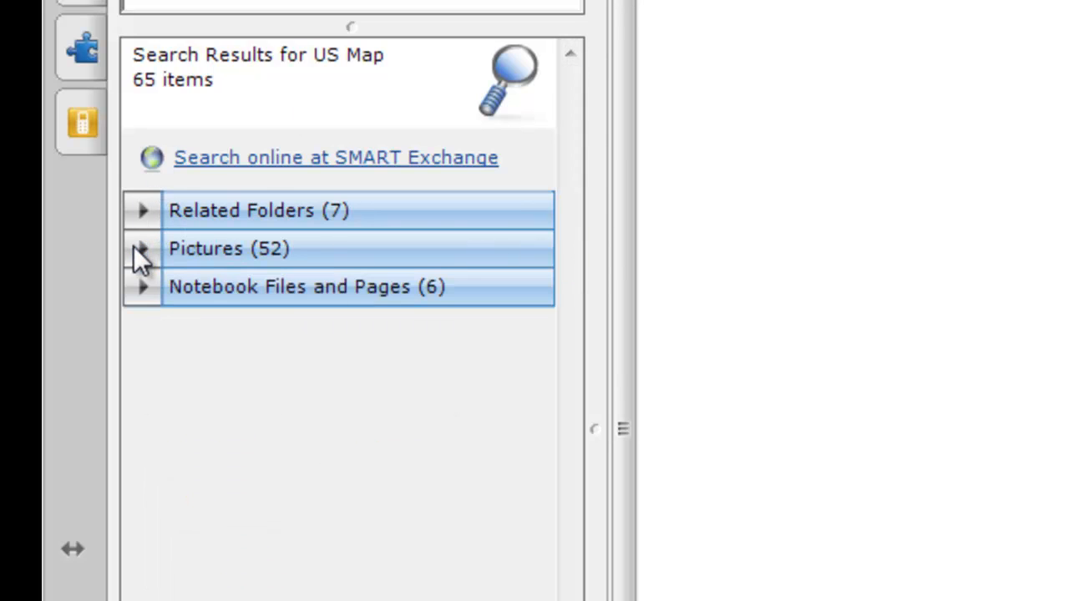
{"action": "left_click", "coordinate": [138, 289]}
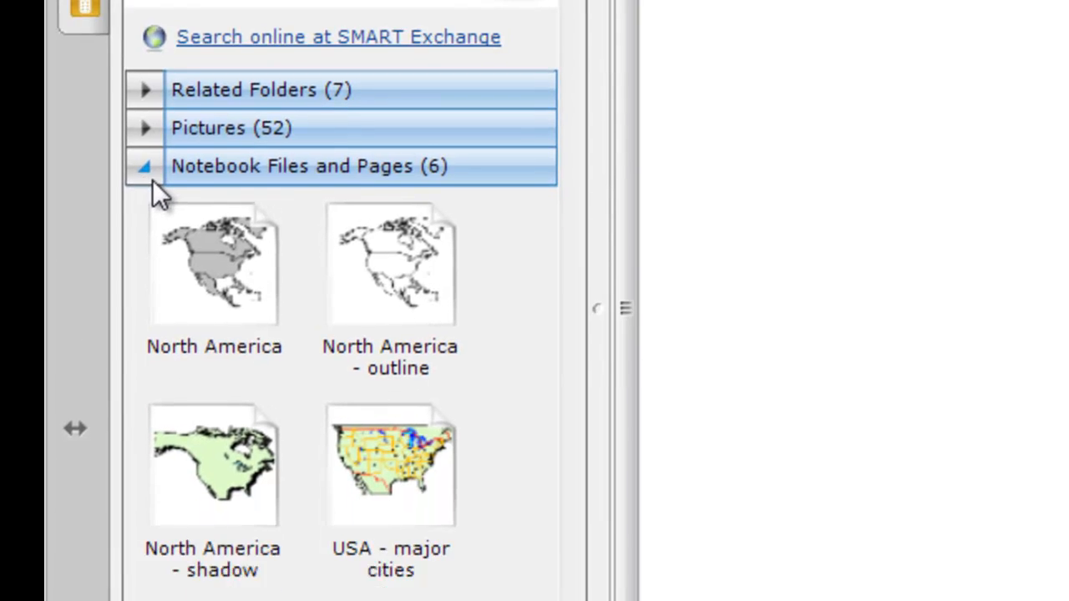
{"action": "double_click", "coordinate": [381, 471]}
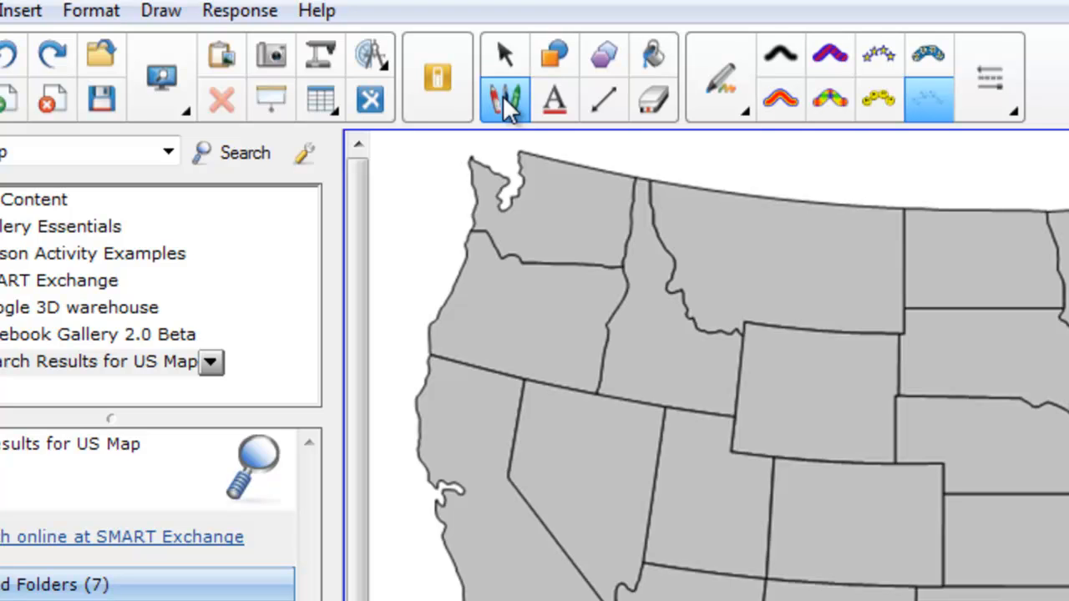
Stamp smiley faces with the Creative Pen on California, Maine, South Carolina, Florida, Texas, Alaska and Hawaii
{"action": "left_click", "coordinate": [876, 97]}
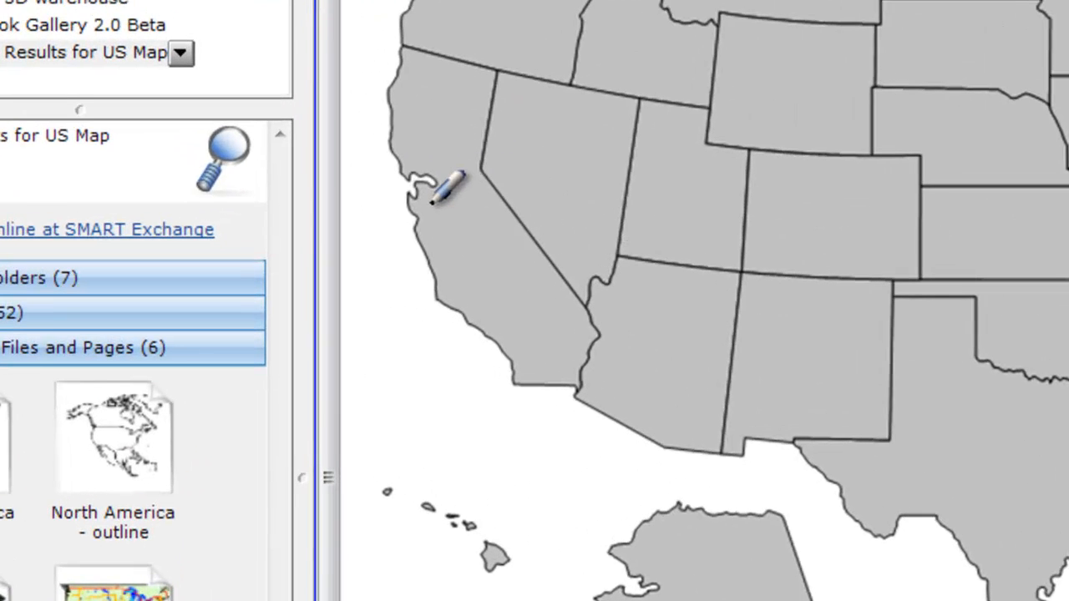
{"action": "left_click", "coordinate": [427, 192]}
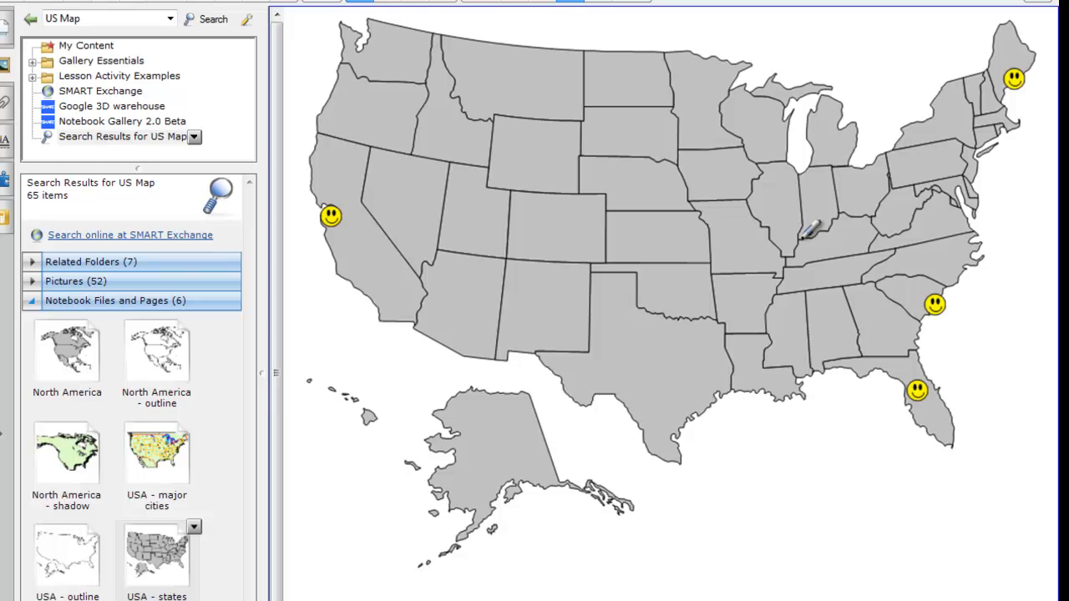
{"action": "left_click", "coordinate": [652, 372]}
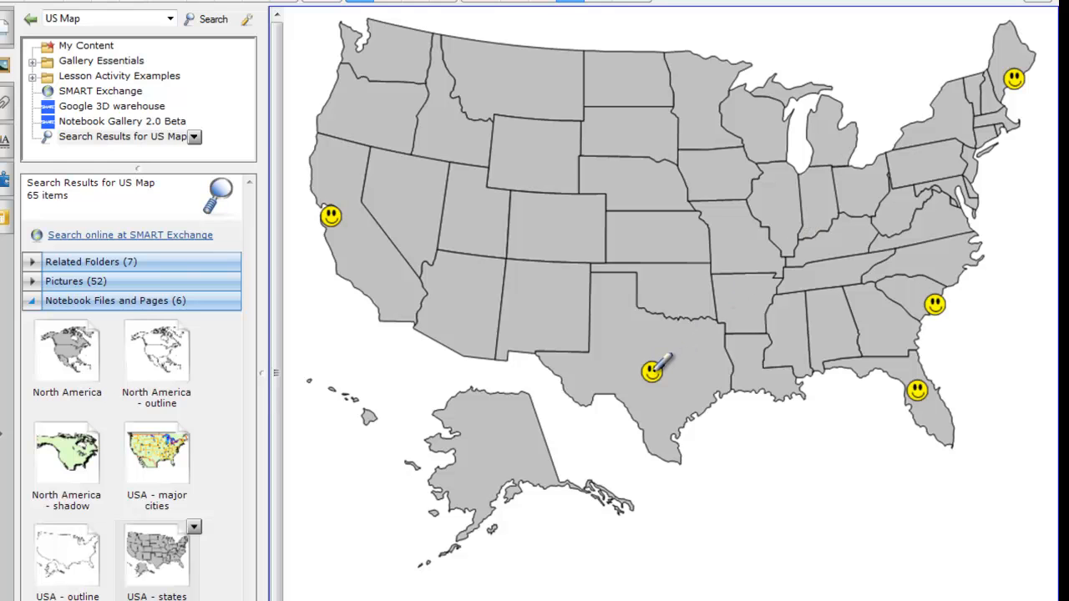
{"action": "left_click", "coordinate": [508, 452]}
{"action": "left_click", "coordinate": [364, 416]}
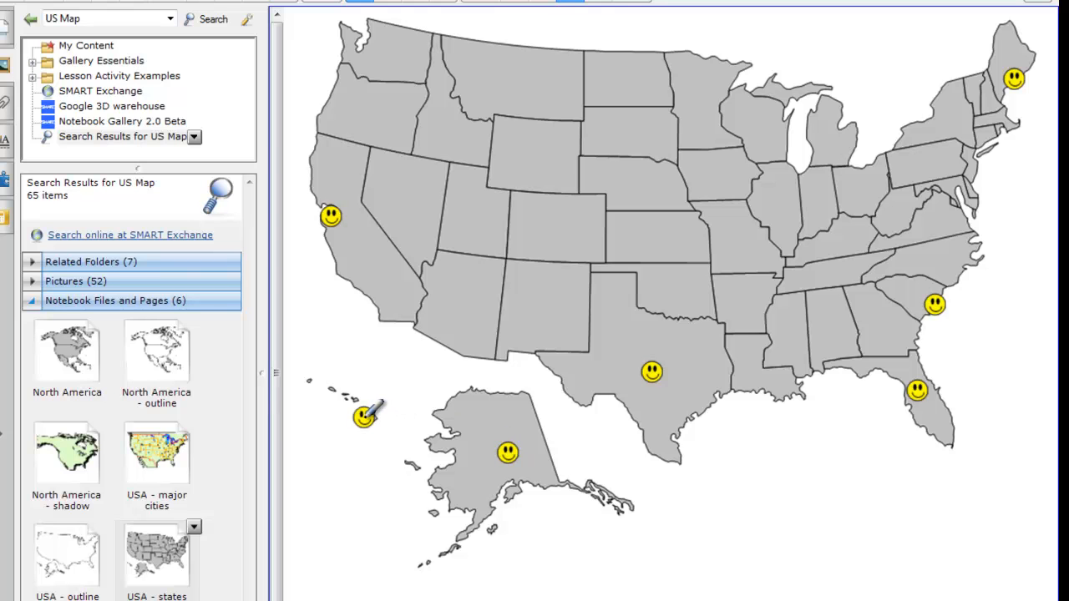